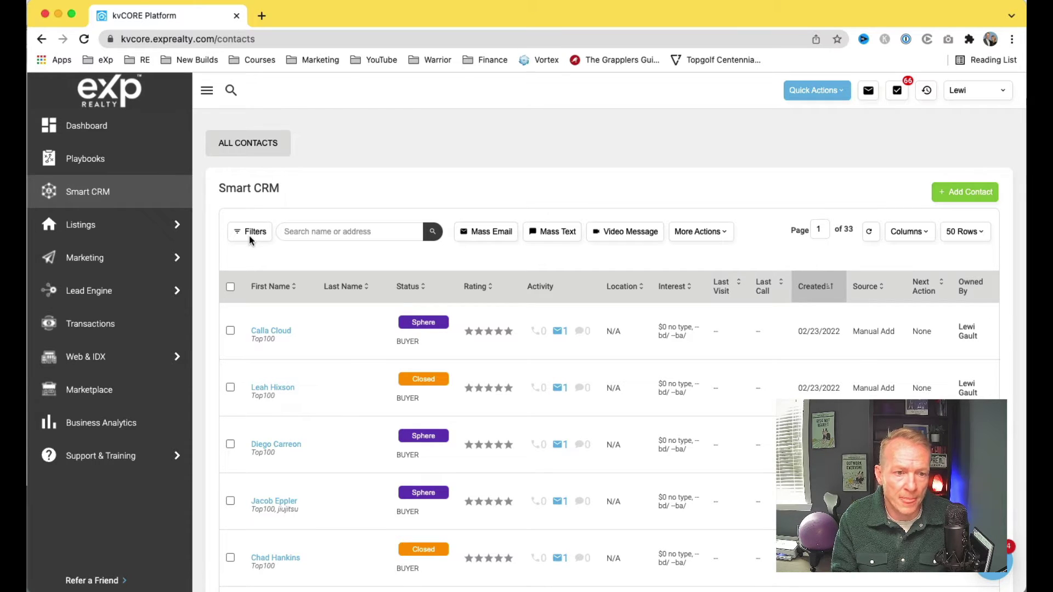
# Bring up the contact Filters panel and scroll to the Sphere-through-Archived status choices
pyautogui.click(250, 233)
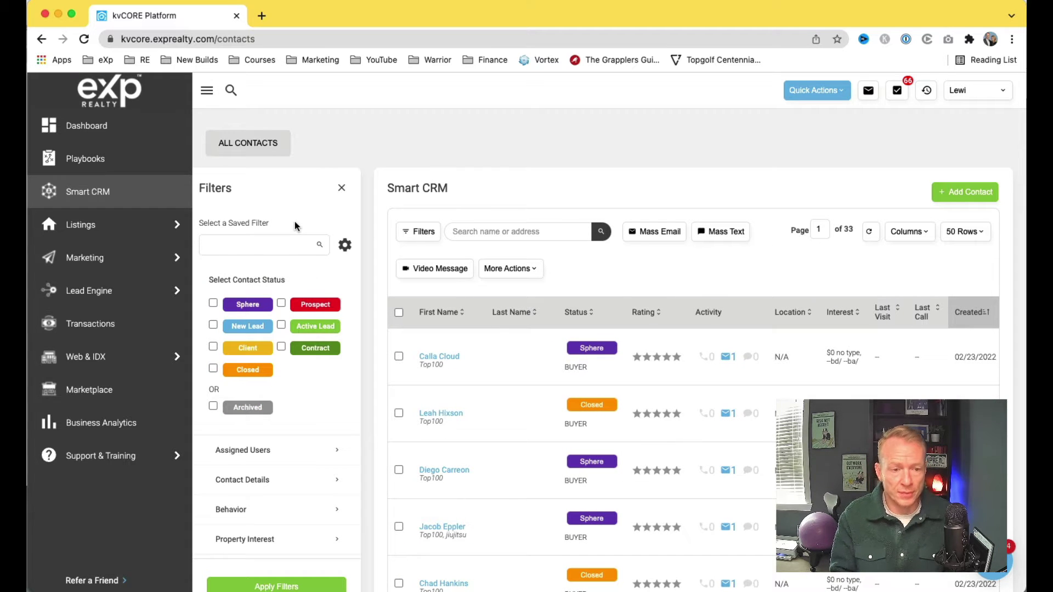
pyautogui.scroll(-3, 295, 221)
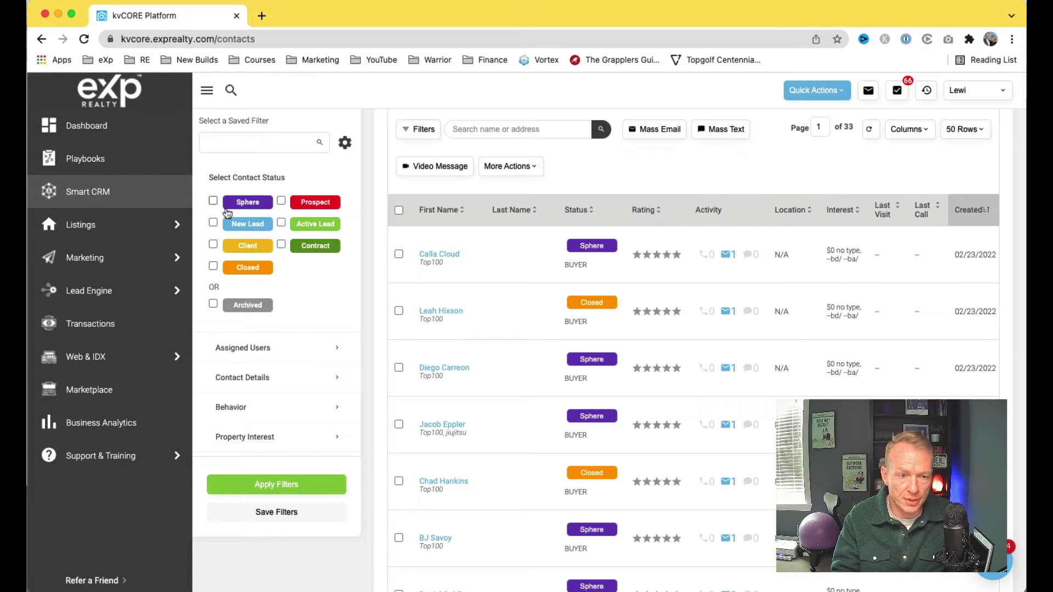
# Check the Sphere, Client, Contract and Closed boxes under Select Contact Status
pyautogui.click(212, 201)
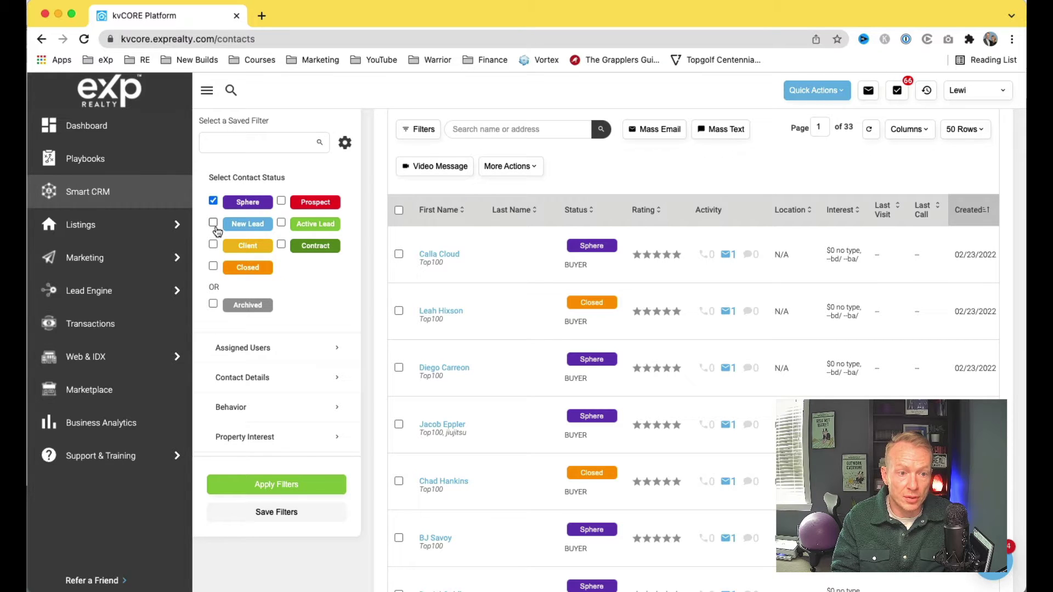
pyautogui.click(215, 245)
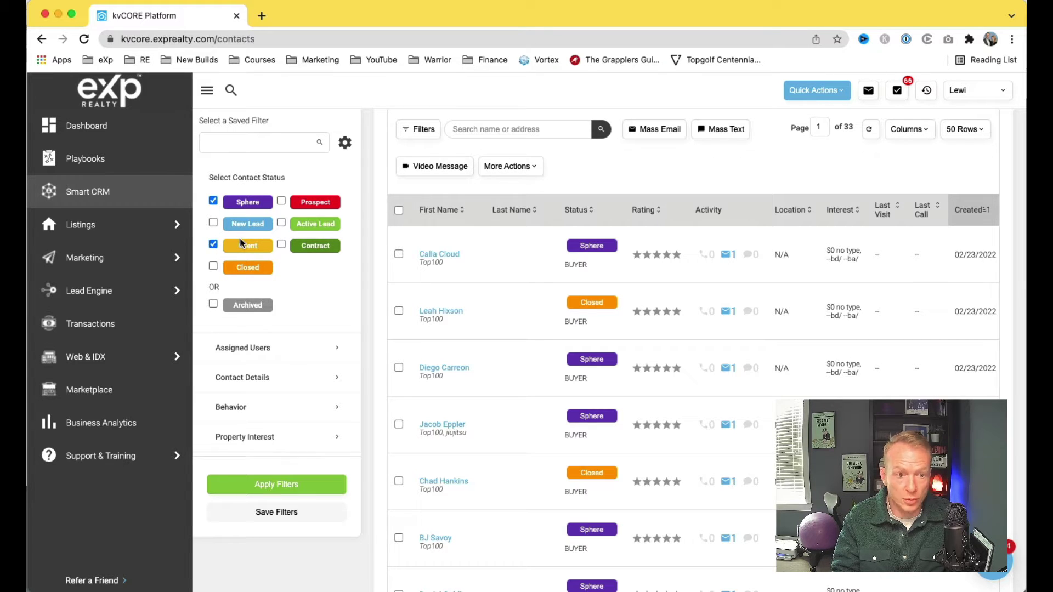
pyautogui.click(285, 247)
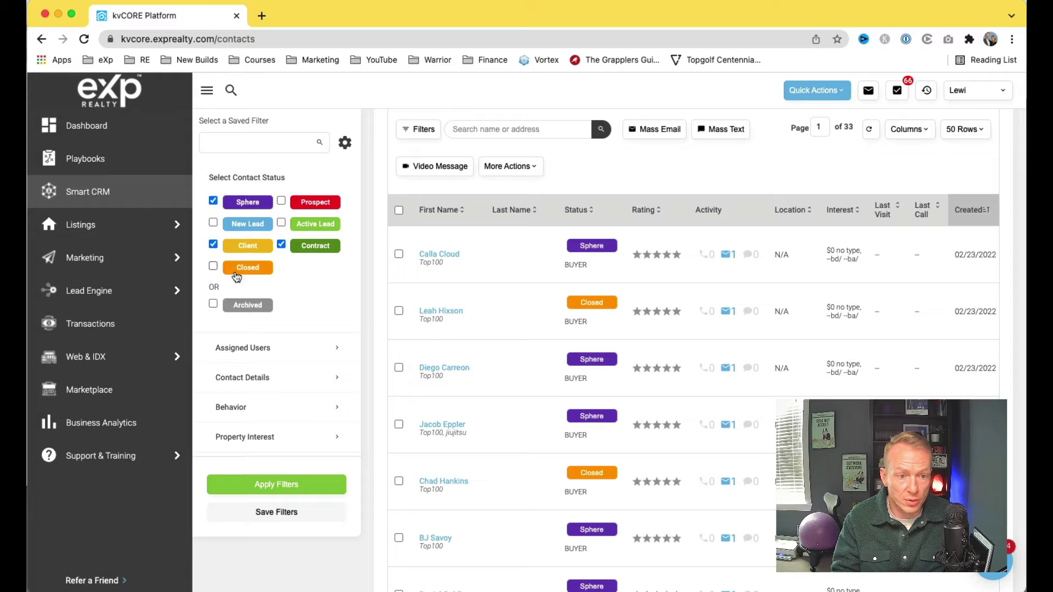
pyautogui.click(214, 266)
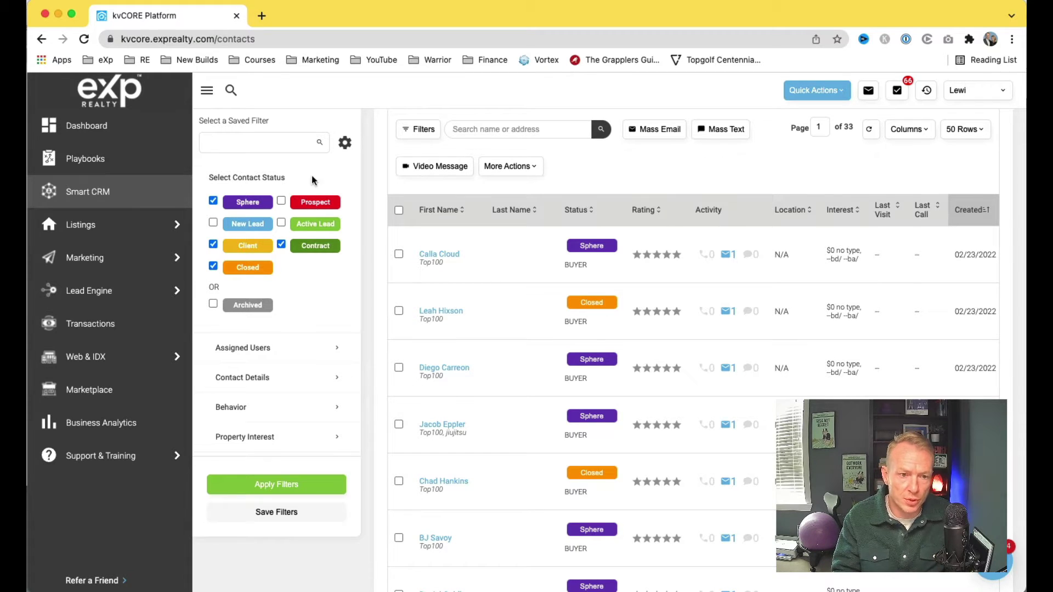
# Check the Prospect box under Select Contact Status
pyautogui.click(283, 203)
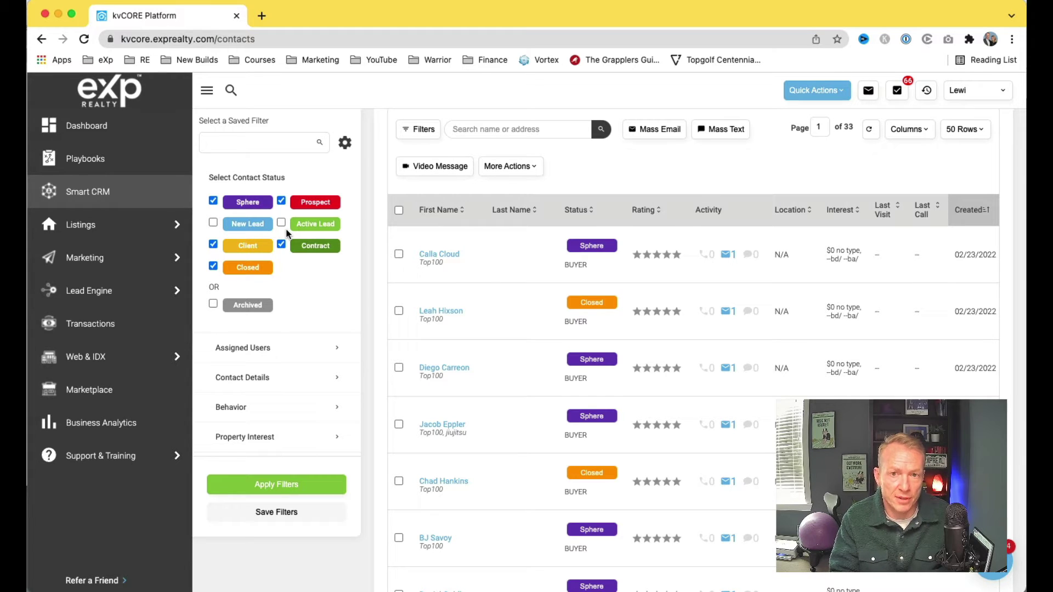
# Check the New Lead box under Select Contact Status
pyautogui.click(215, 224)
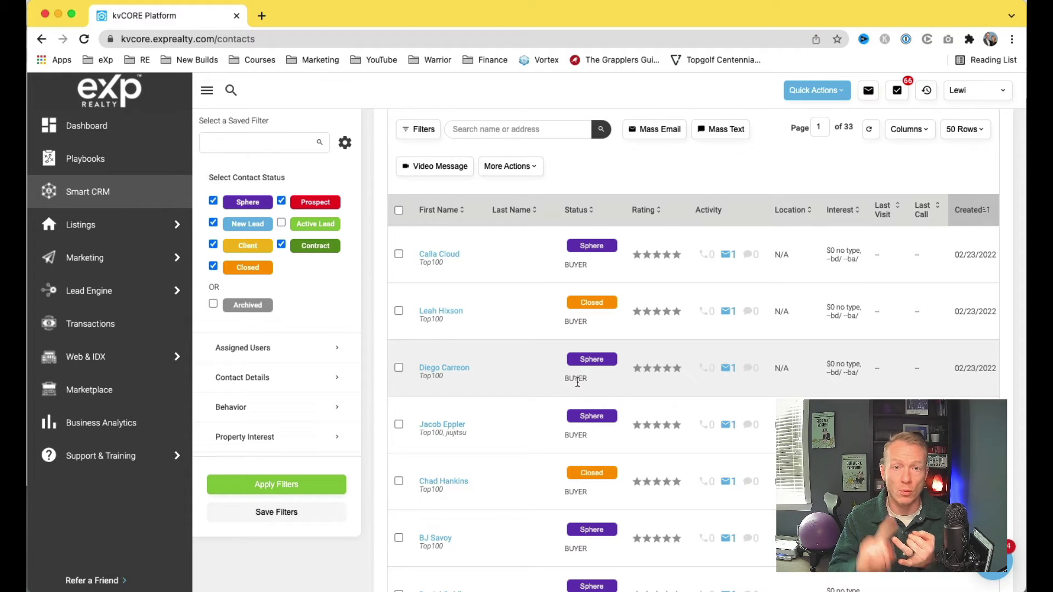
pyautogui.scroll(-3, 578, 383)
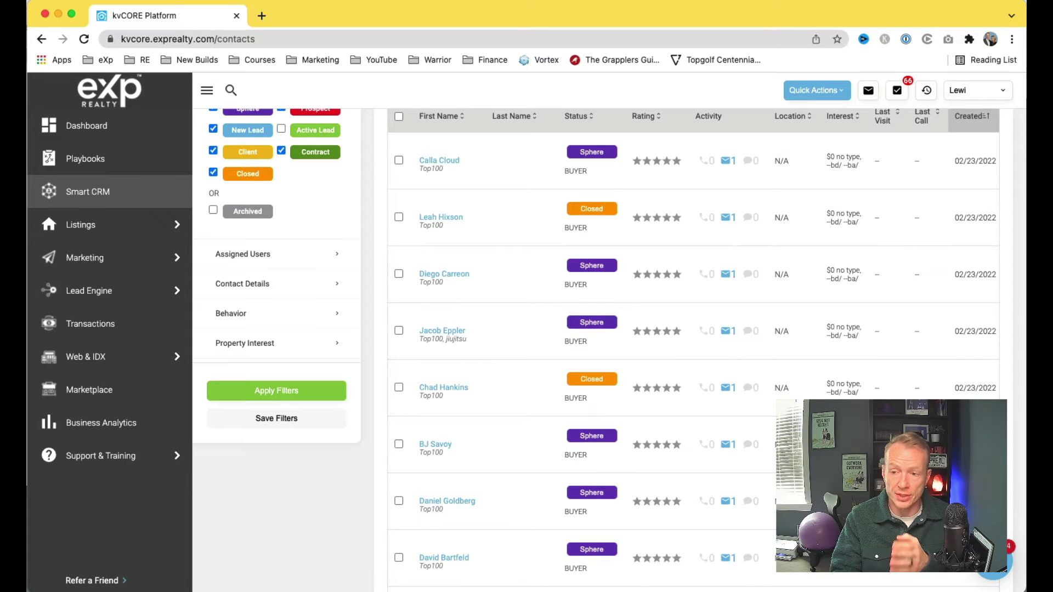
pyautogui.scroll(5, 577, 329)
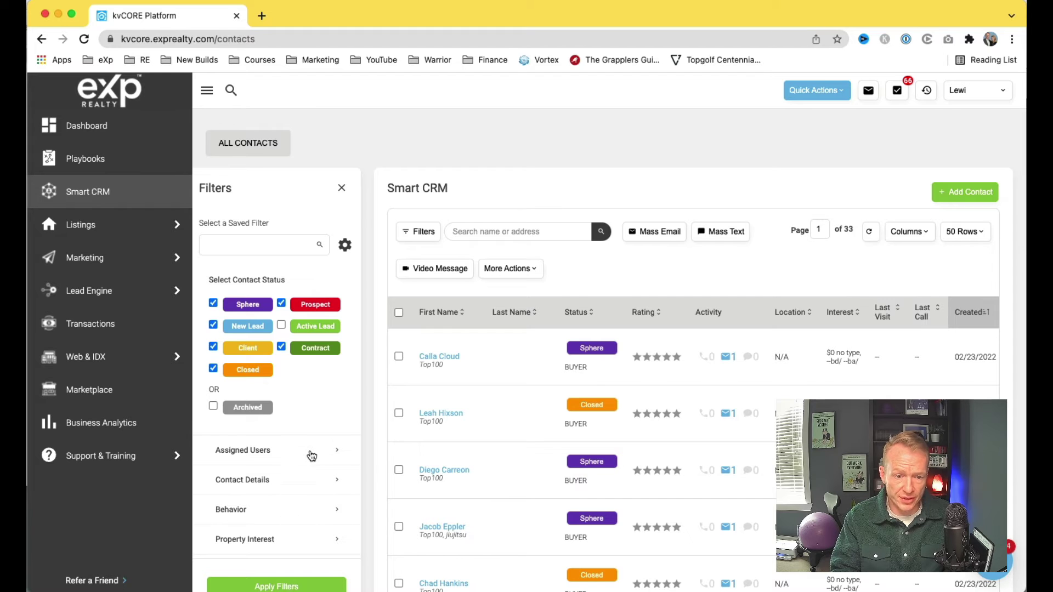
# Expand Contact Details in the filter panel and check Seller
pyautogui.scroll(-2, 312, 456)
pyautogui.click(325, 358)
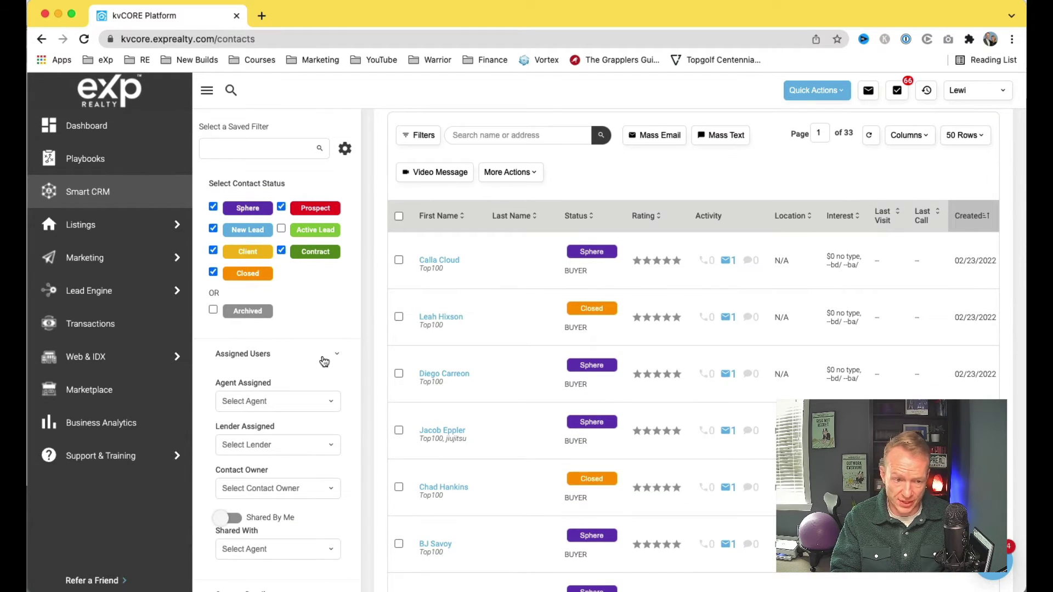
pyautogui.click(325, 361)
pyautogui.scroll(-1, 325, 361)
pyautogui.click(325, 361)
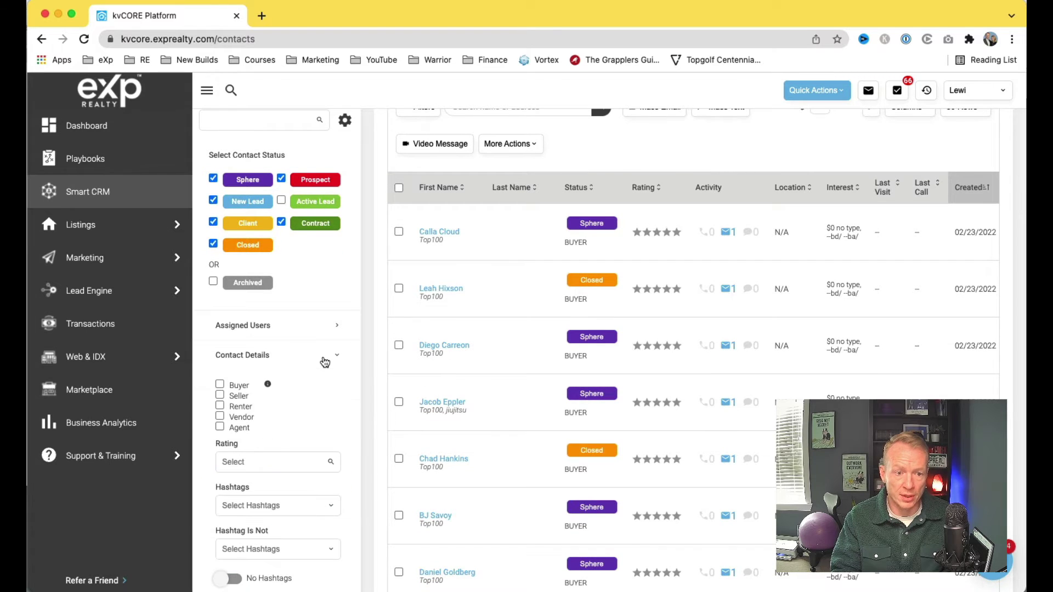
pyautogui.scroll(-3, 324, 362)
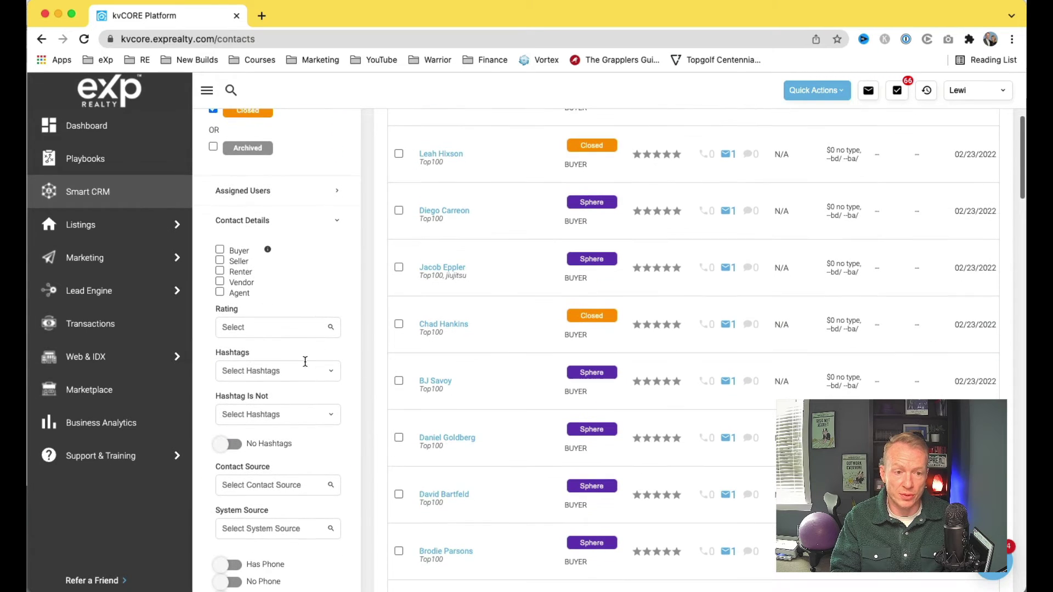
pyautogui.scroll(-1, 332, 236)
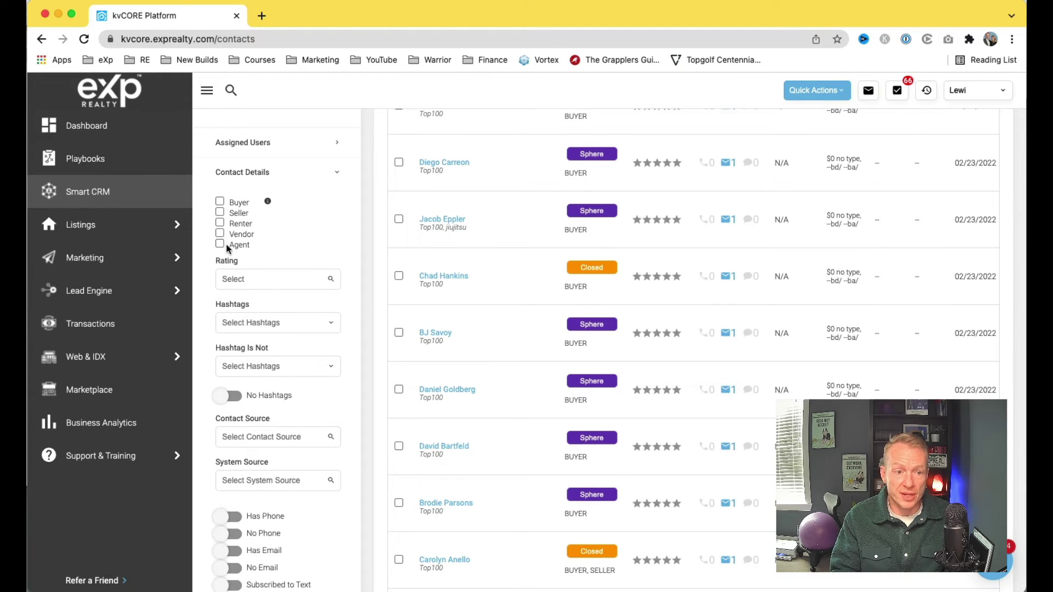
pyautogui.click(220, 213)
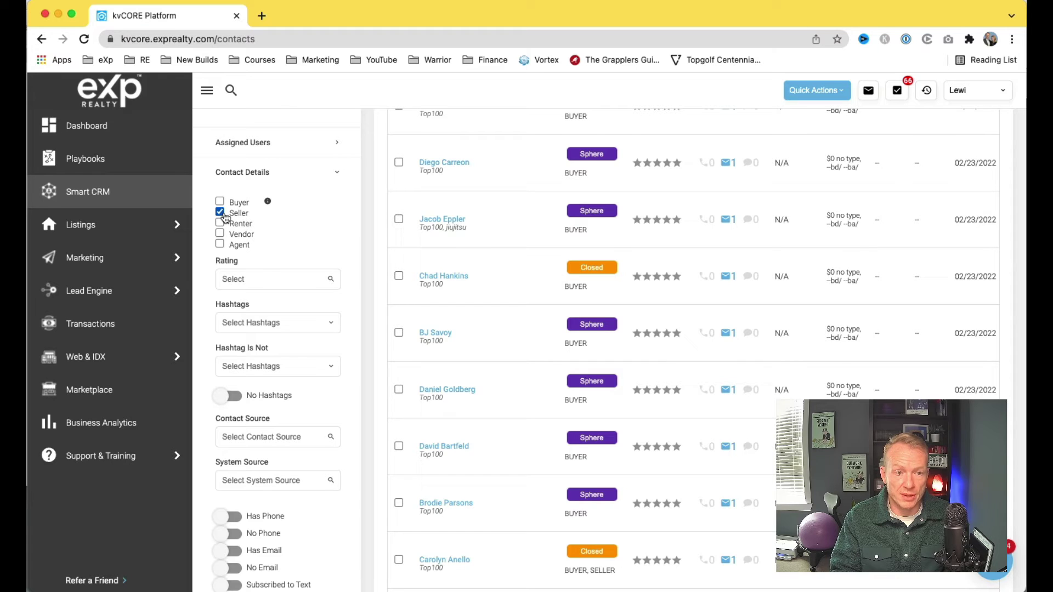
# Look over the Rating and Hashtags filter choices without selecting any
pyautogui.click(284, 281)
pyautogui.click(294, 260)
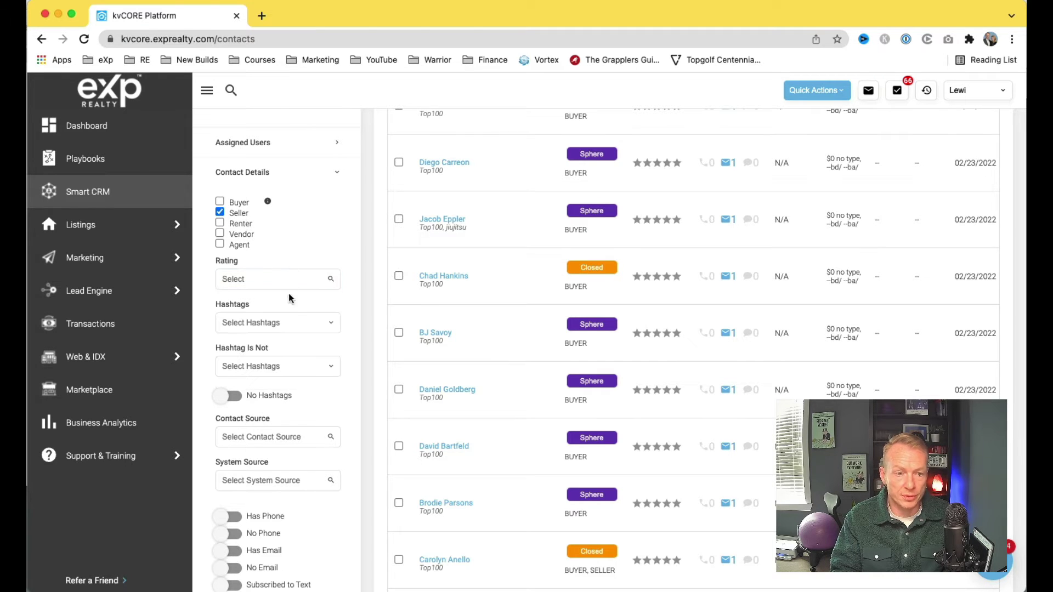
pyautogui.click(290, 322)
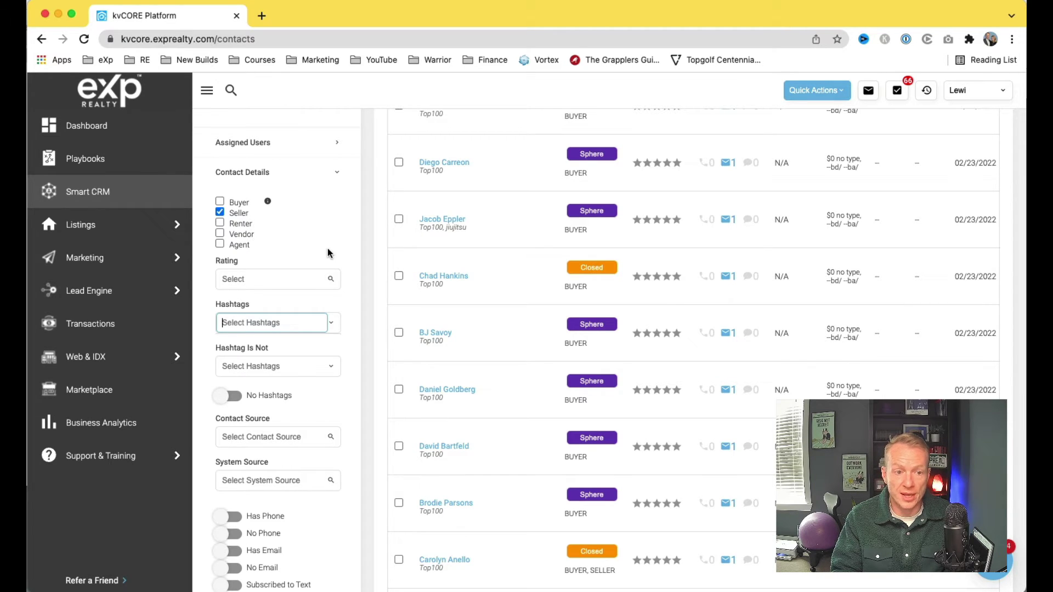
pyautogui.scroll(4, 327, 252)
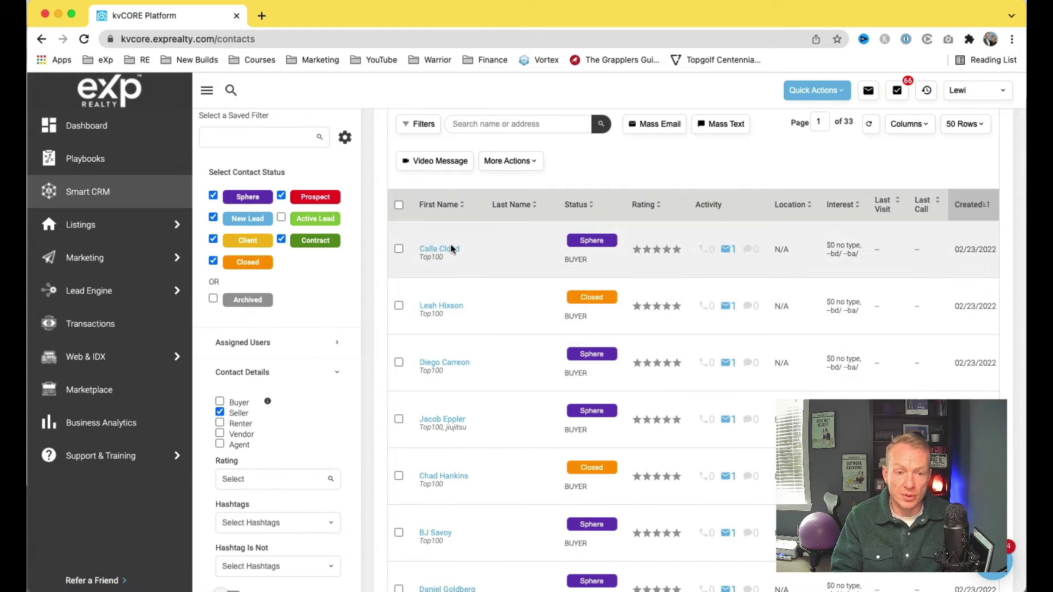
pyautogui.scroll(-3, 449, 384)
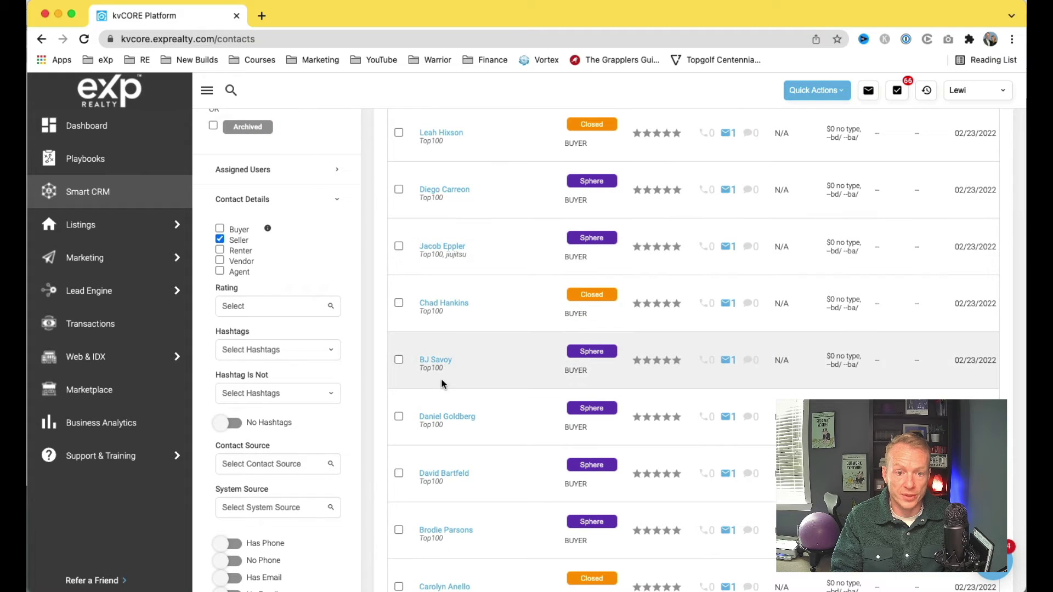
pyautogui.scroll(-2, 454, 428)
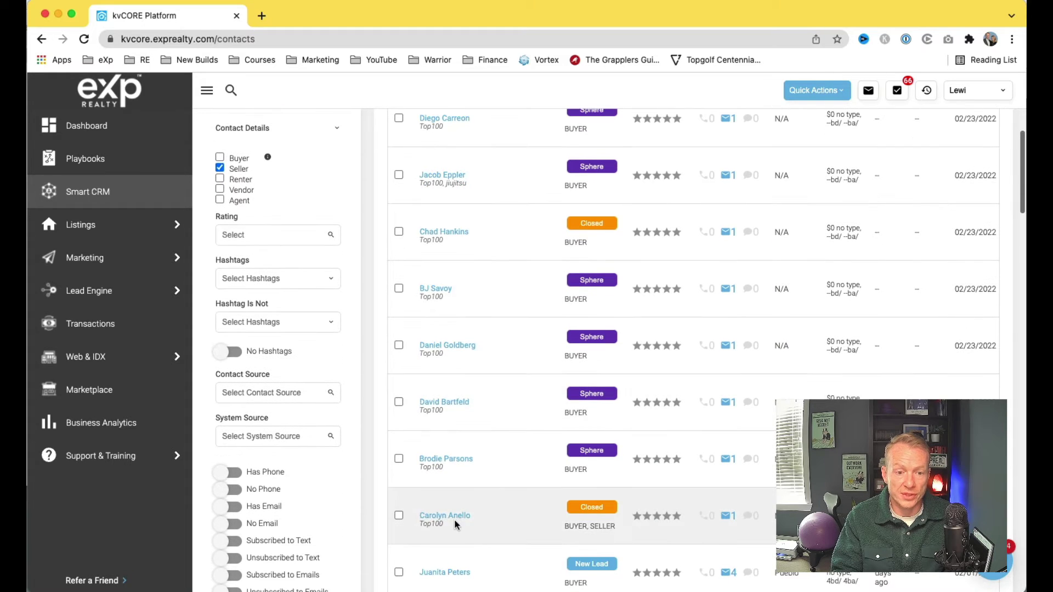
pyautogui.scroll(6, 453, 520)
pyautogui.scroll(-2, 463, 425)
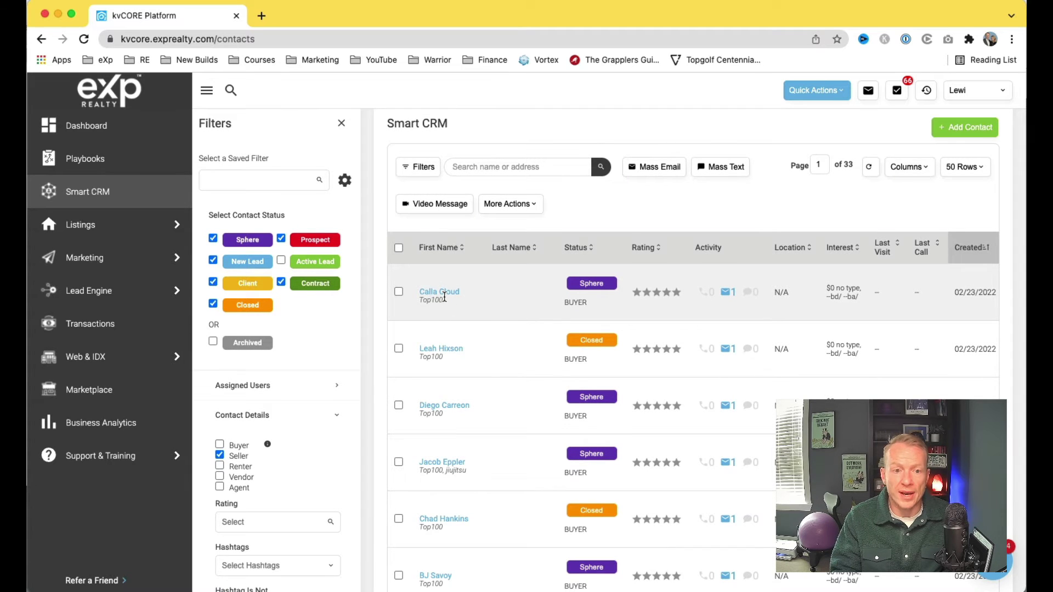
# Open the first contact's record and give it the Hot hashtag
pyautogui.click(438, 292)
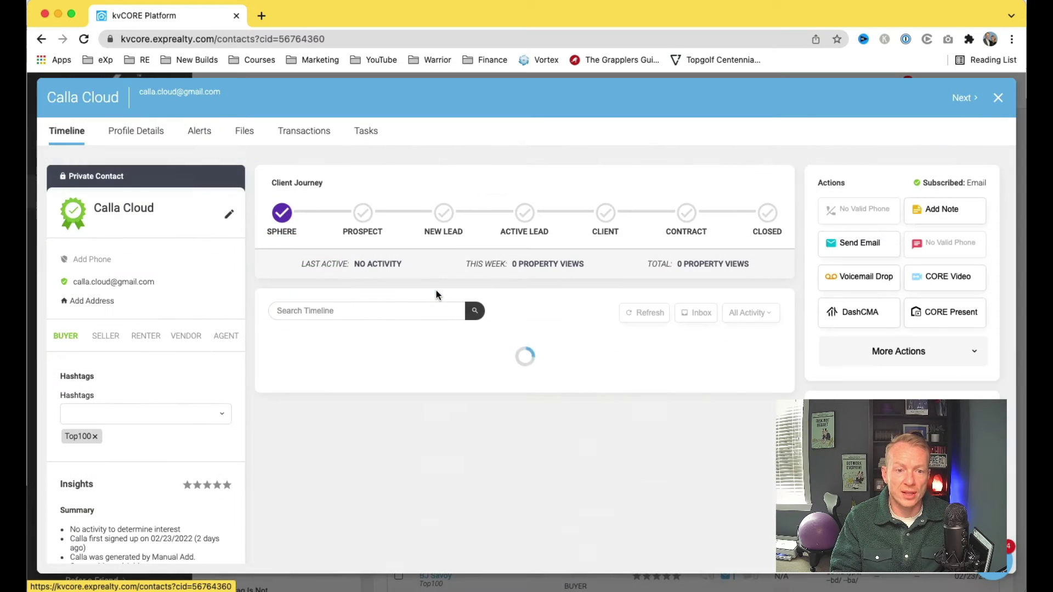
pyautogui.scroll(-2, 239, 443)
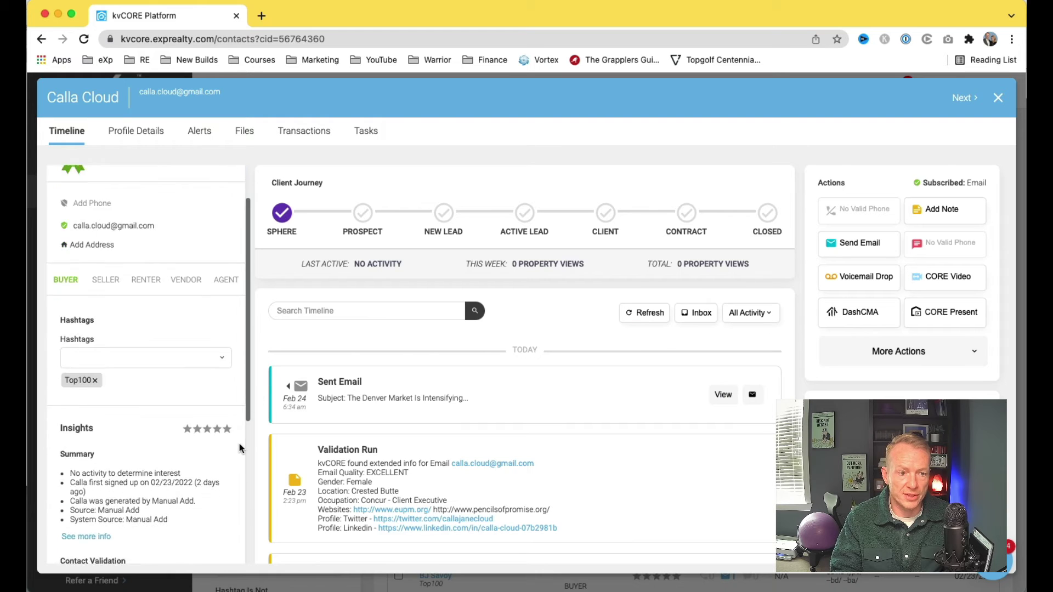
pyautogui.scroll(-2, 239, 447)
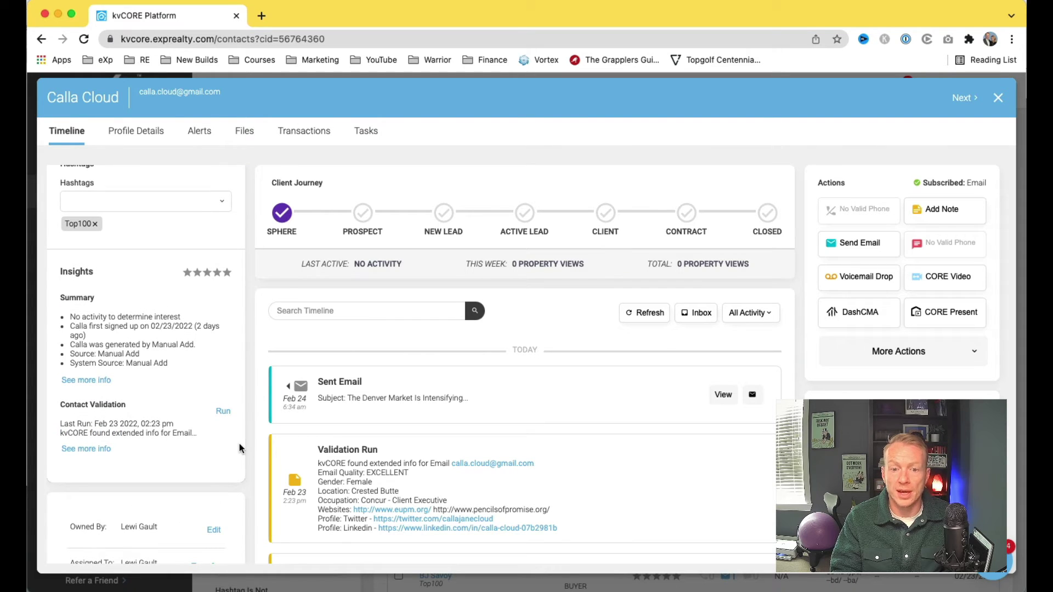
pyautogui.scroll(1, 239, 443)
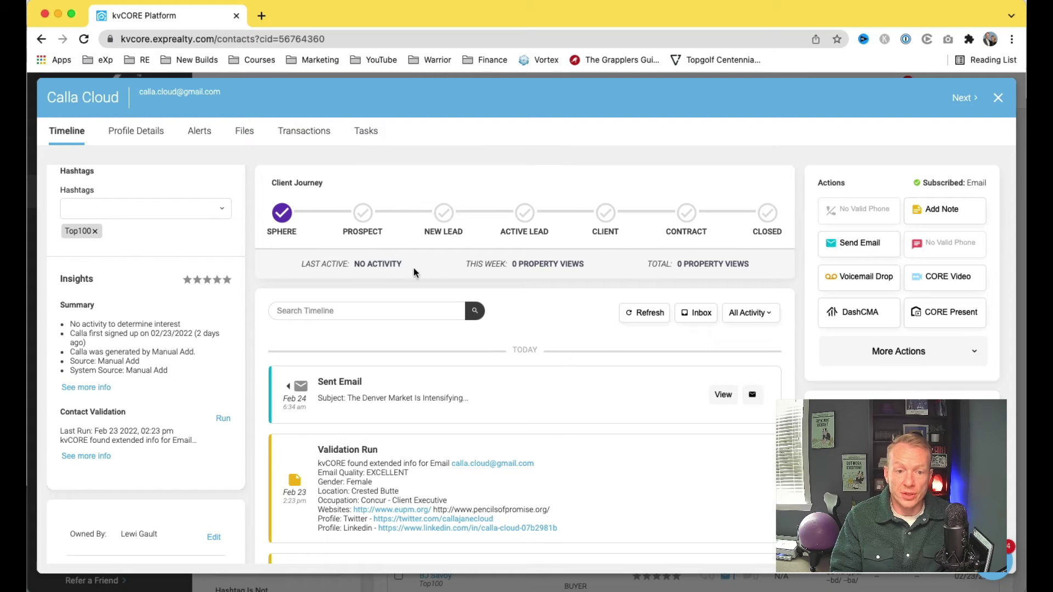
pyautogui.click(141, 213)
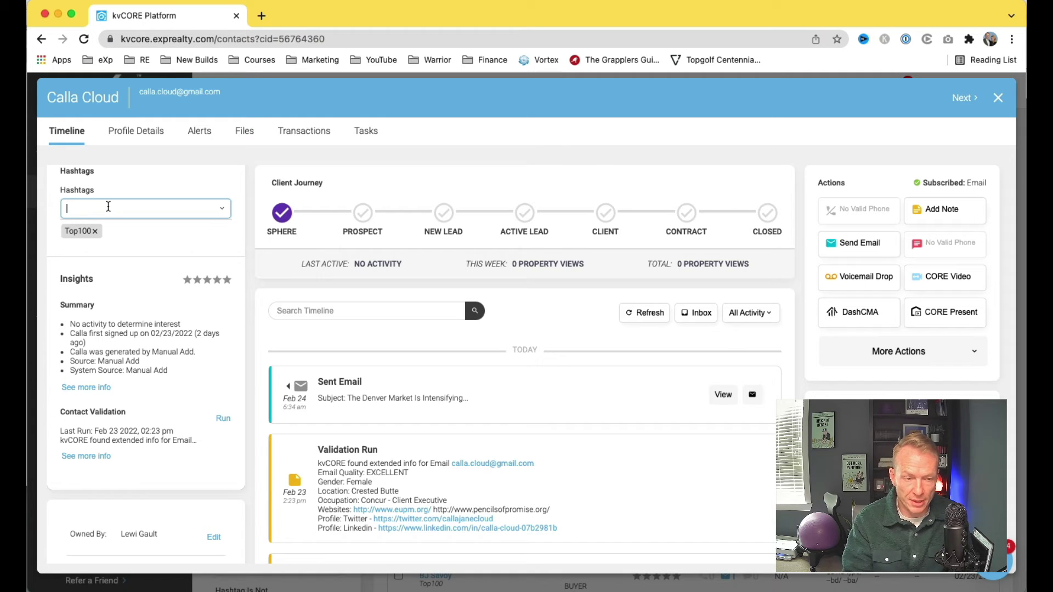
pyautogui.write('hea')
pyautogui.press('BackSpace')
pyautogui.press('BackSpace')
pyautogui.write('ot')
pyautogui.press('Return')
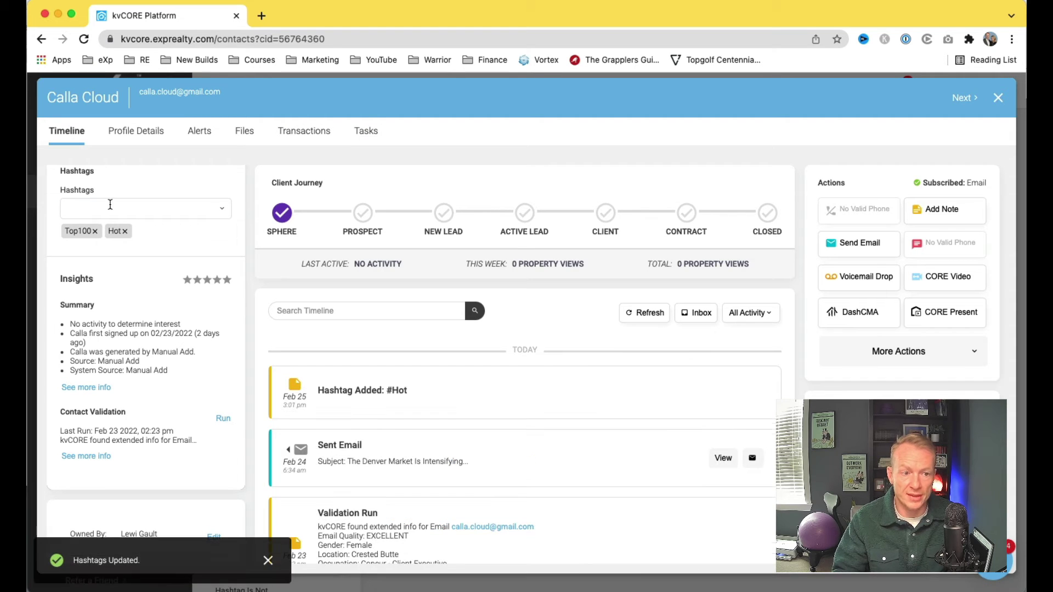
# Tag the next two contacts with the Hot hashtag
pyautogui.click(965, 100)
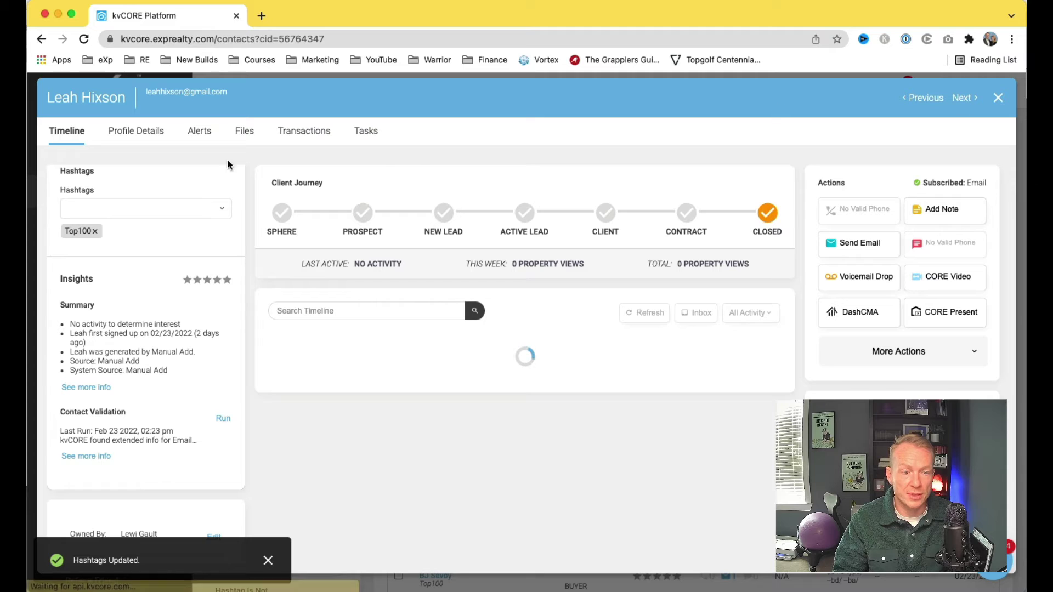
pyautogui.click(139, 209)
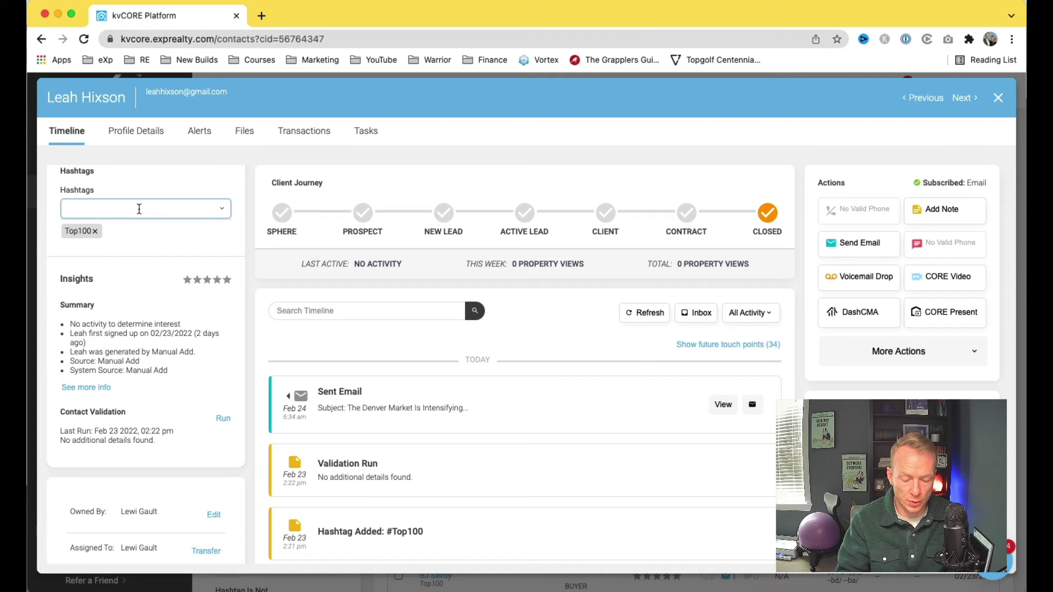
pyautogui.write('Hot')
pyautogui.press('Return')
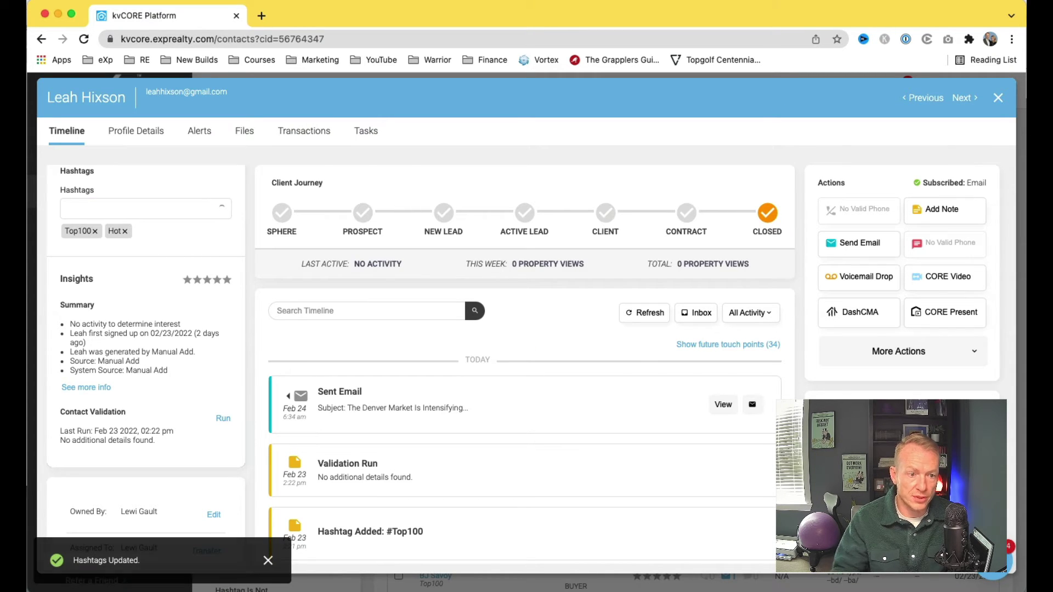
pyautogui.click(964, 98)
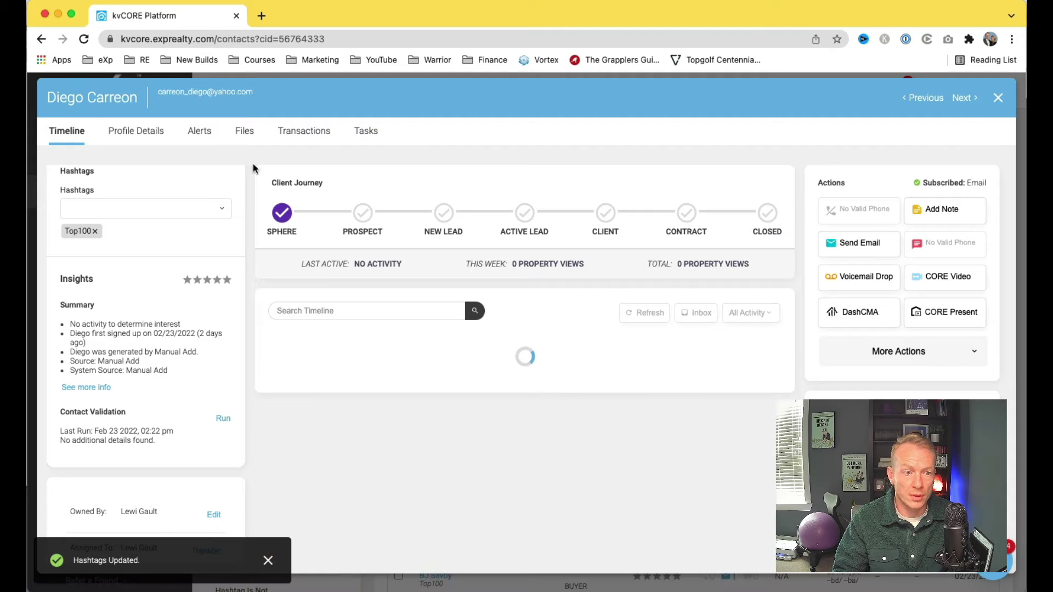
pyautogui.click(157, 211)
pyautogui.write('Hot')
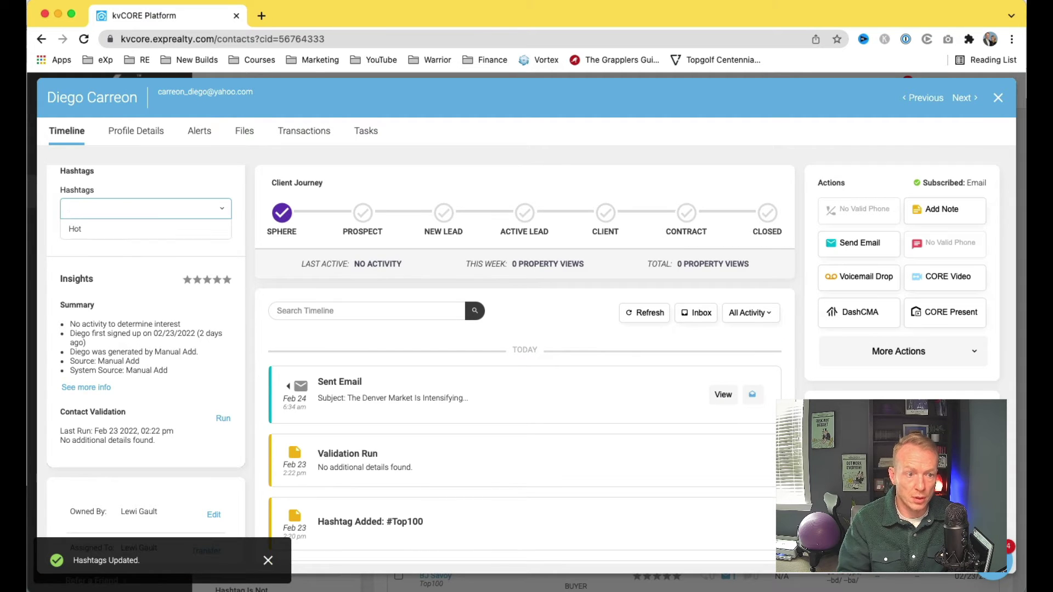
pyautogui.press('Return')
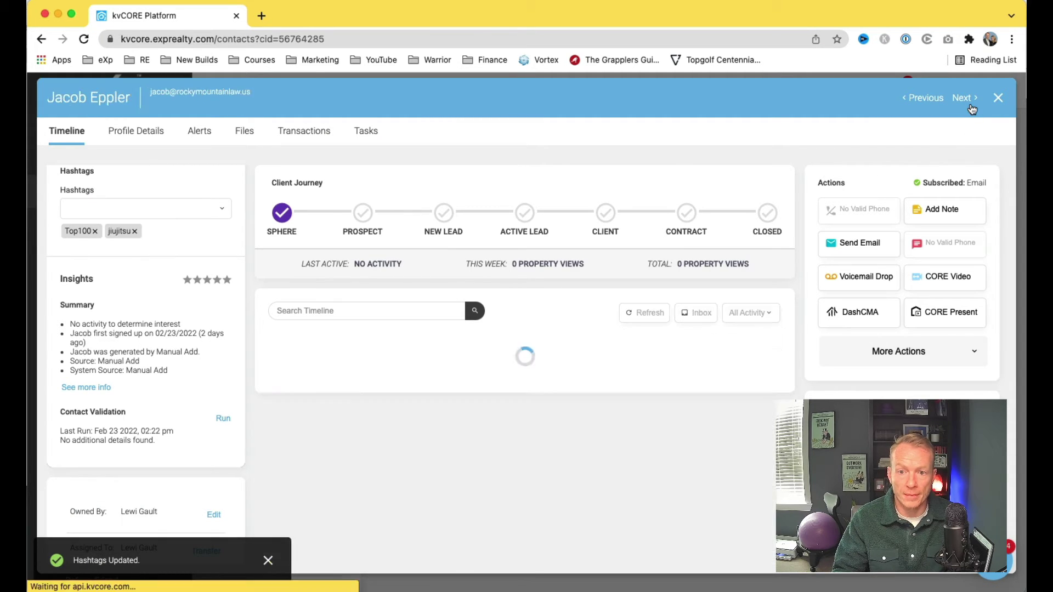
# Add the Warm hashtag to the current contact and the next two contacts
pyautogui.click(155, 212)
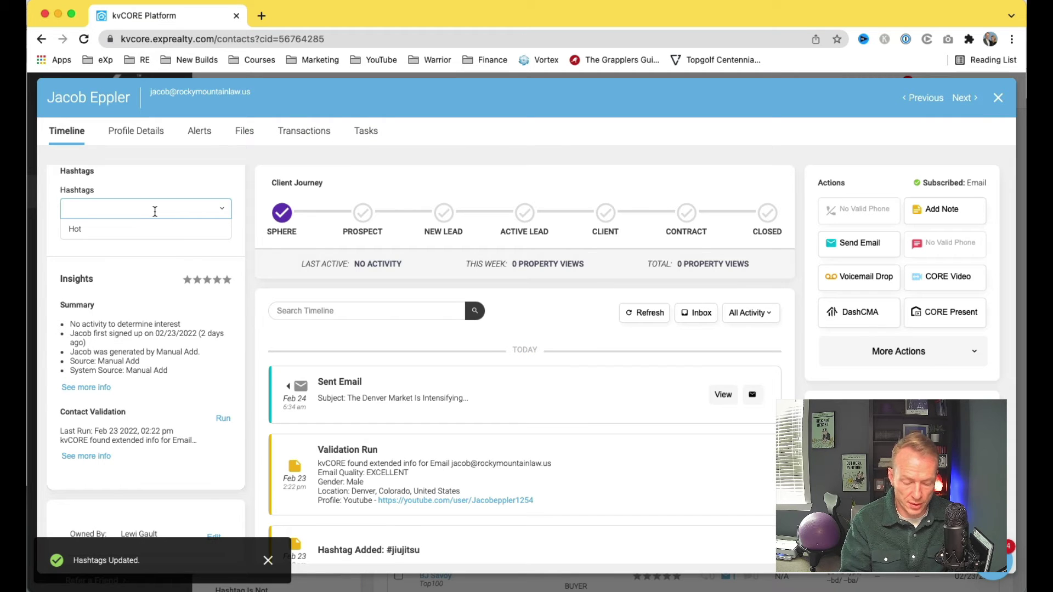
pyautogui.write('warm')
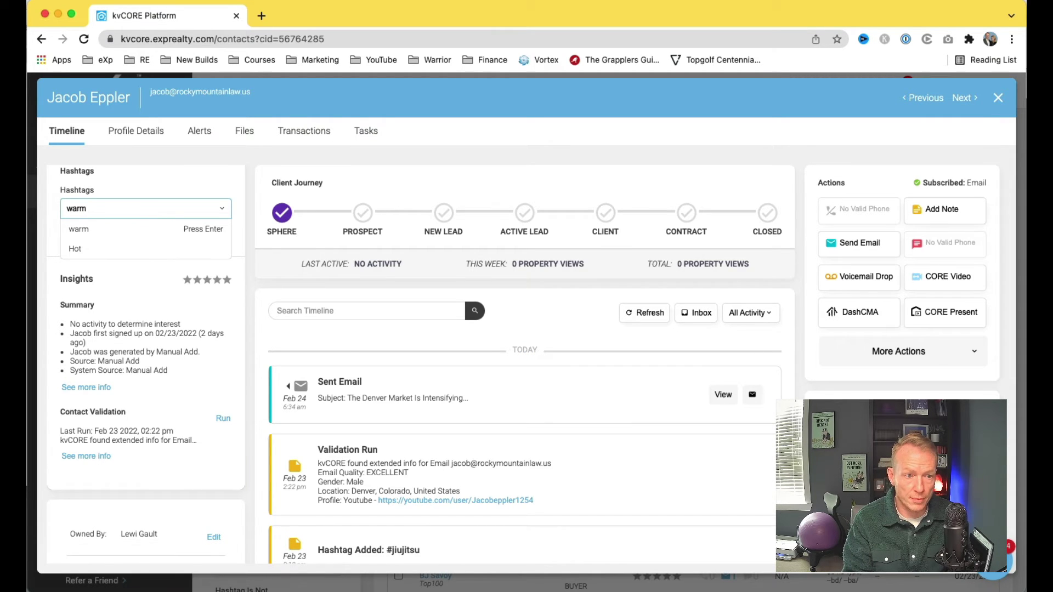
pyautogui.press('Return')
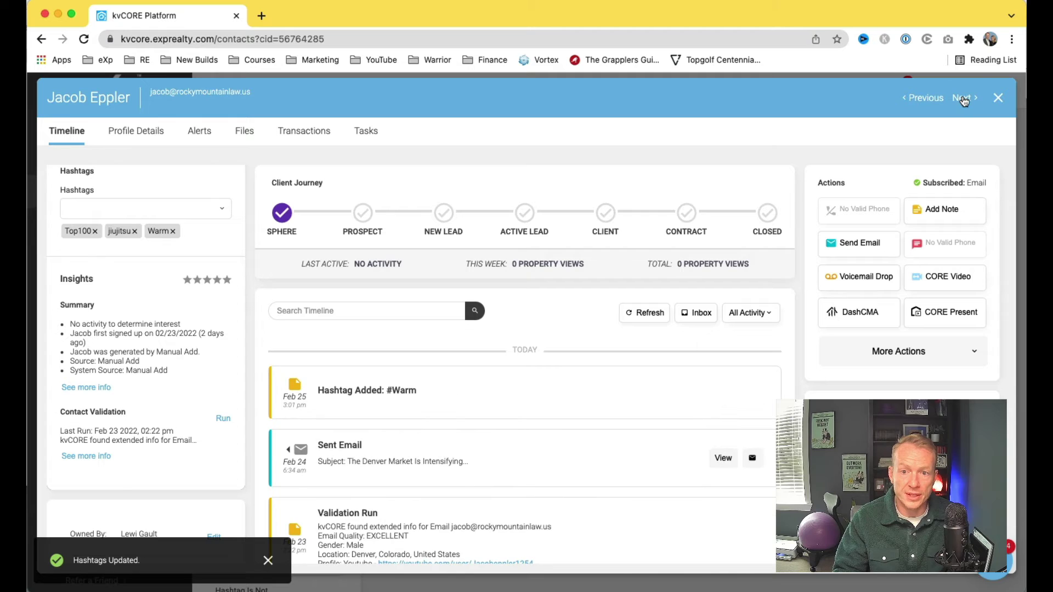
pyautogui.click(964, 100)
pyautogui.click(137, 207)
pyautogui.write('warm')
pyautogui.press('Return')
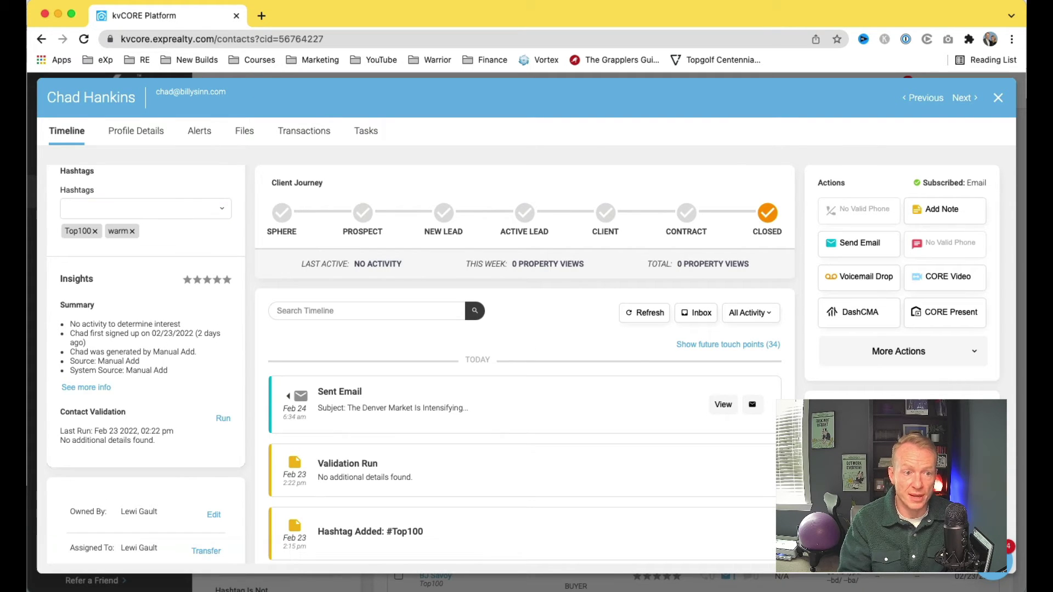
pyautogui.click(966, 103)
pyautogui.click(152, 211)
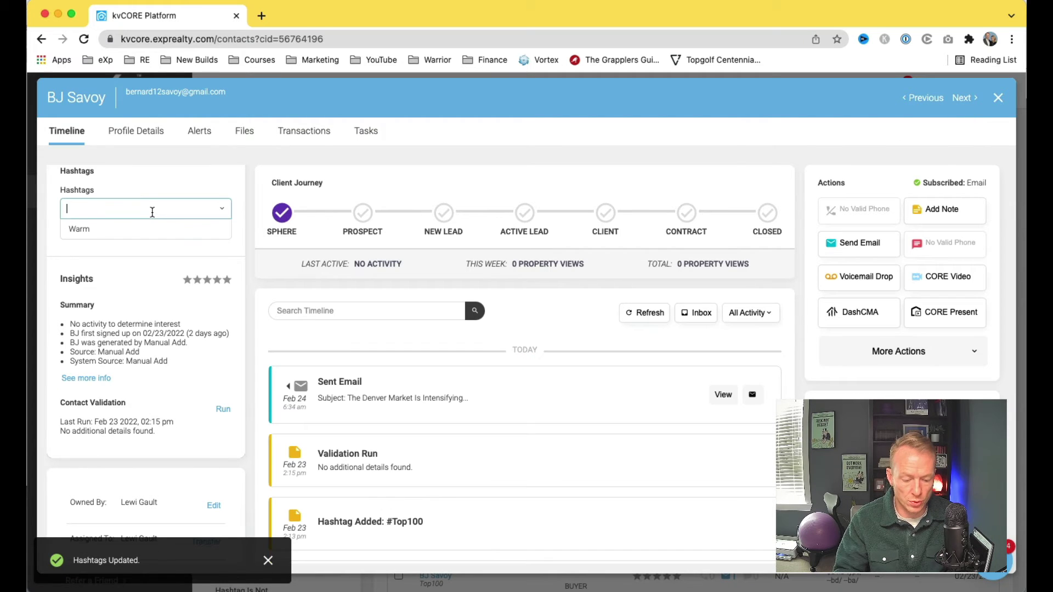
pyautogui.write('warm')
pyautogui.press('Return')
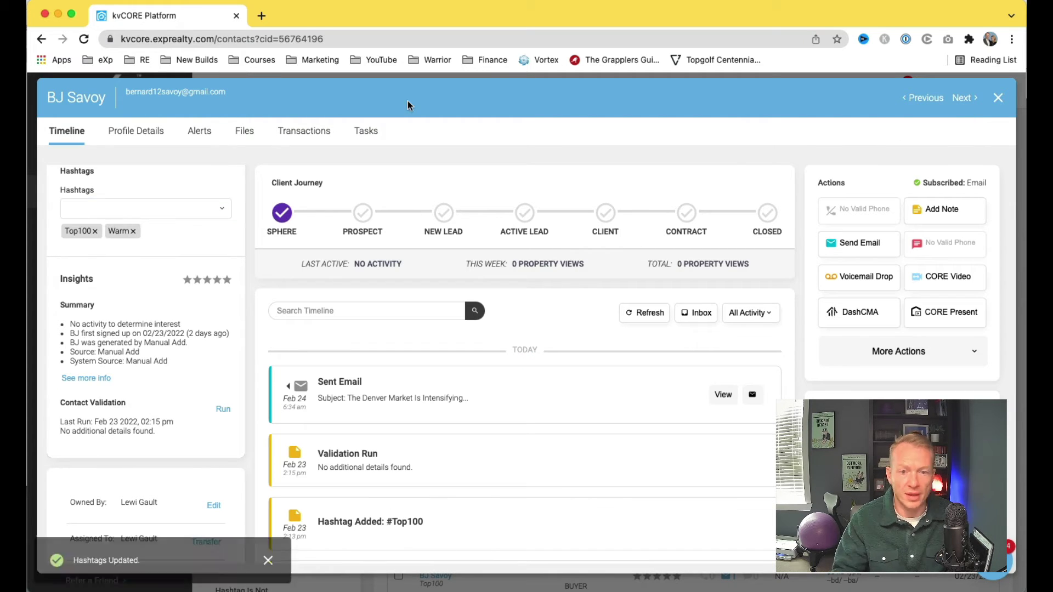
# Return to the list and uncheck all six selected status filters plus Seller
pyautogui.click(999, 100)
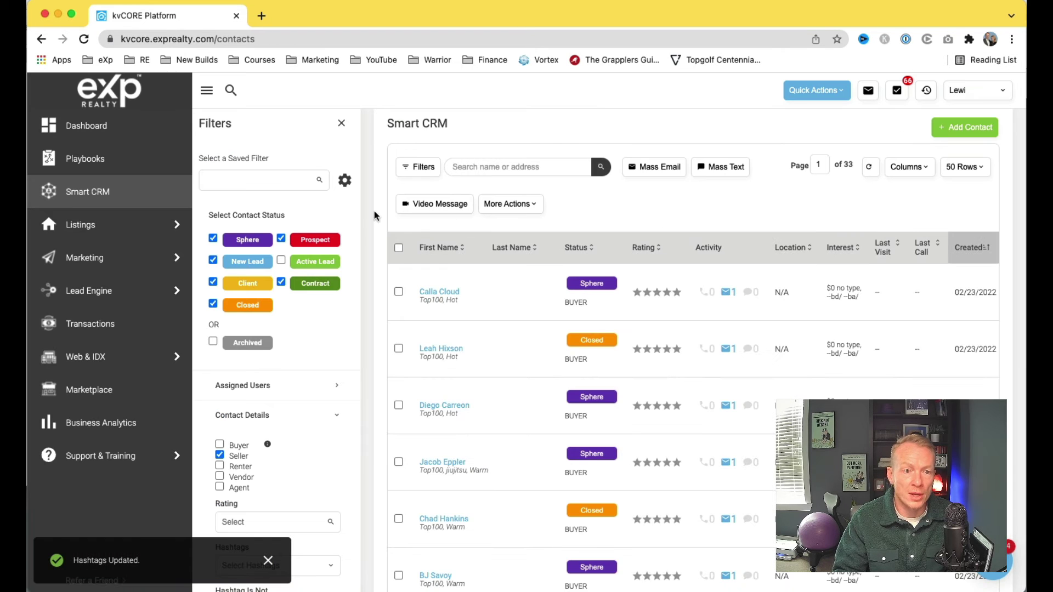
pyautogui.click(215, 242)
pyautogui.click(213, 260)
pyautogui.click(213, 282)
pyautogui.click(213, 304)
pyautogui.click(281, 238)
pyautogui.click(281, 282)
pyautogui.scroll(-1, 240, 442)
pyautogui.click(220, 390)
# Check Buyer under Contact Details and add Hot to the Hashtags filter
pyautogui.scroll(-5, 225, 406)
pyautogui.scroll(-8, 230, 426)
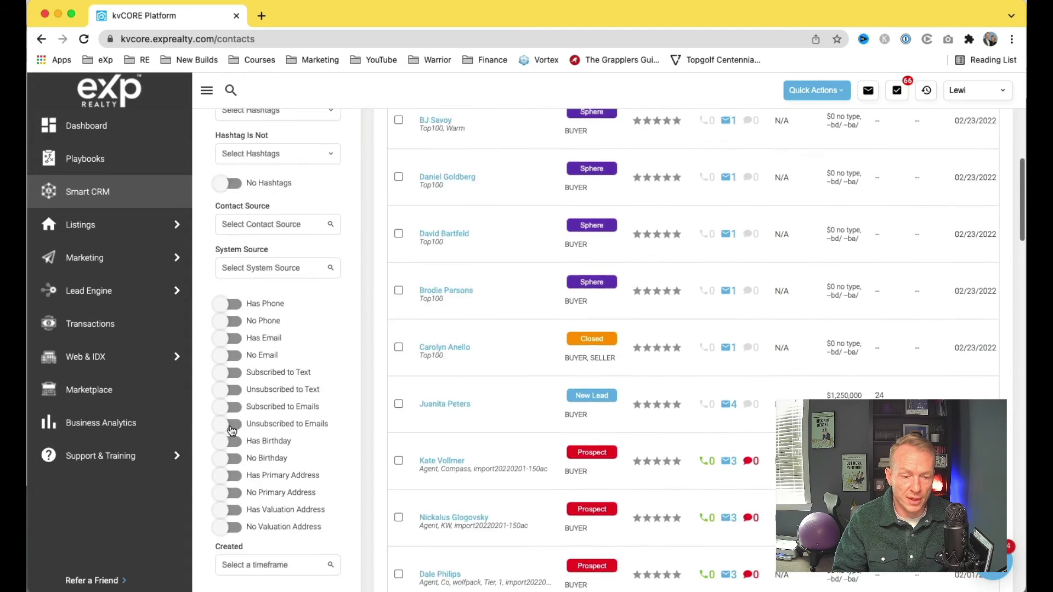
pyautogui.scroll(15, 230, 429)
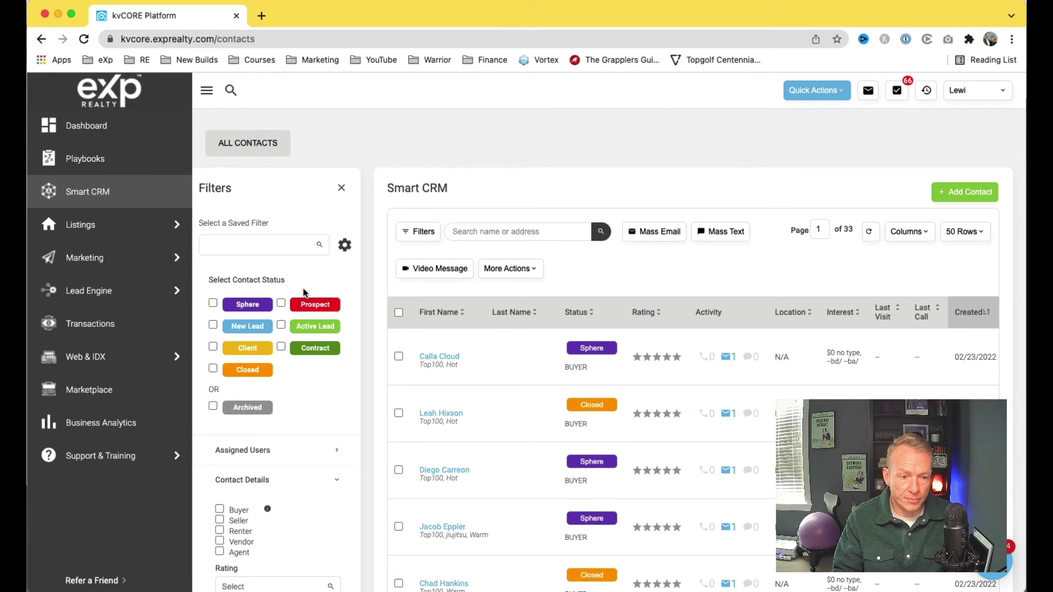
pyautogui.scroll(-3, 285, 332)
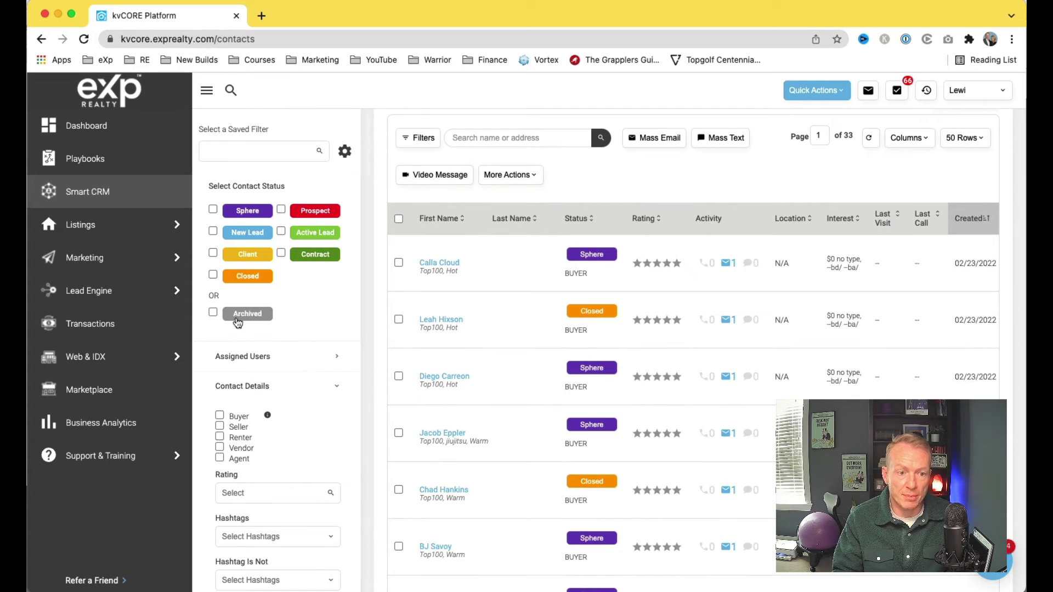
pyautogui.scroll(-4, 223, 357)
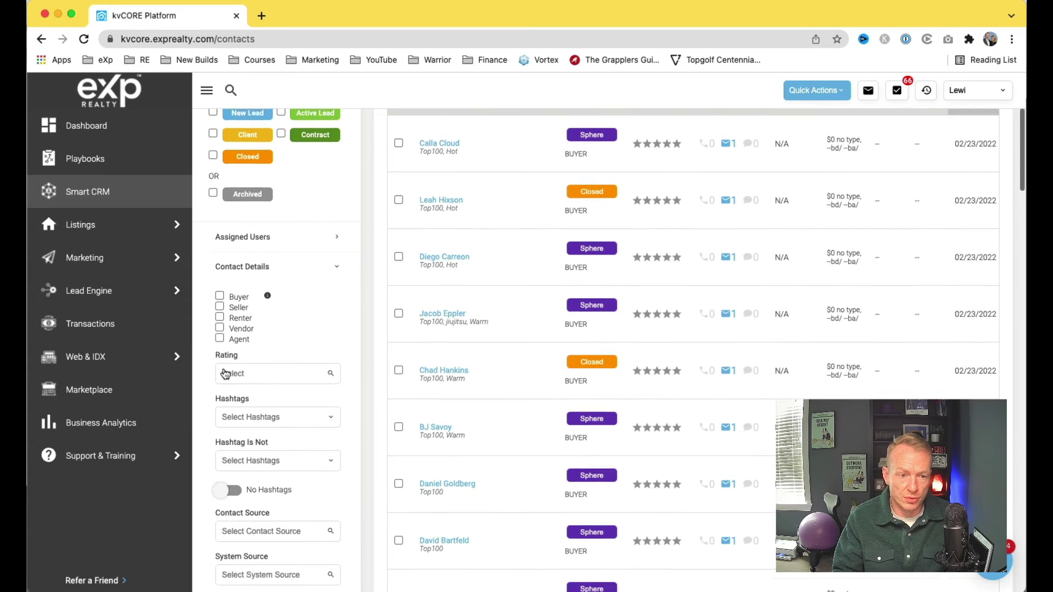
pyautogui.click(220, 295)
pyautogui.scroll(-4, 299, 337)
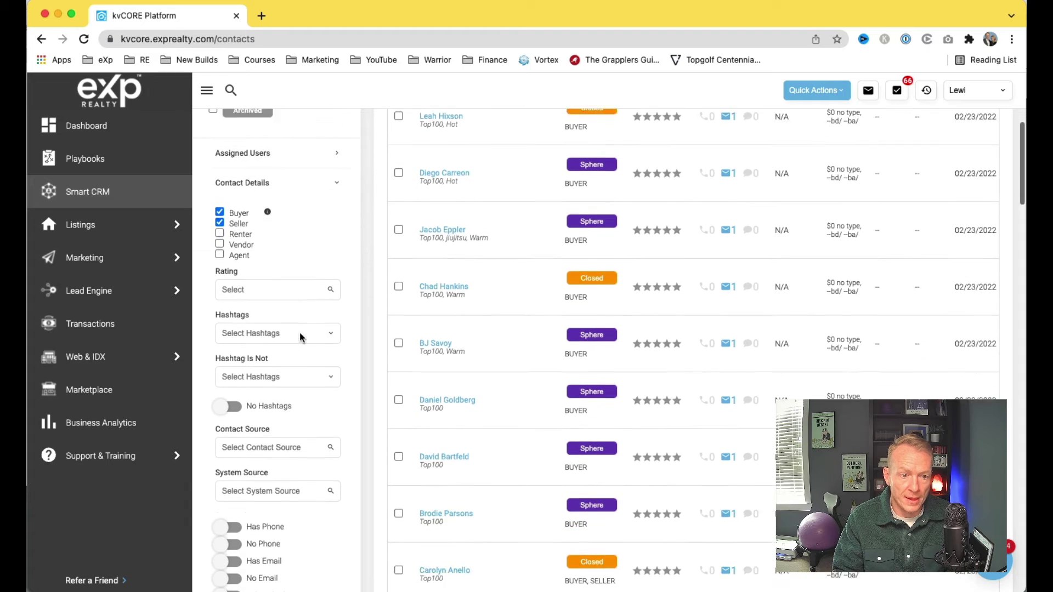
pyautogui.click(277, 305)
pyautogui.write('hot')
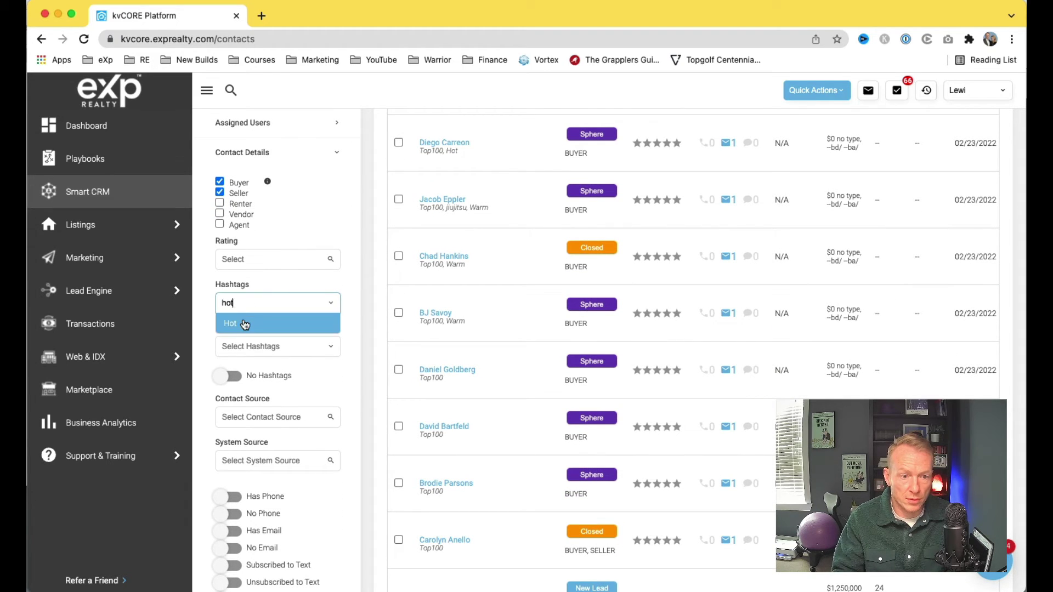
pyautogui.click(245, 326)
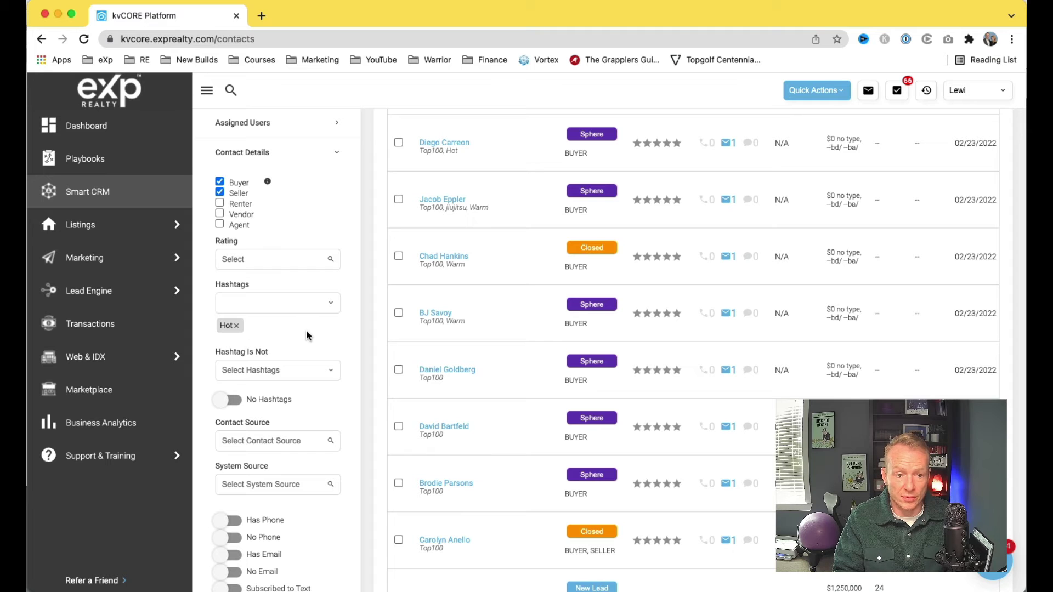
pyautogui.scroll(-5, 274, 307)
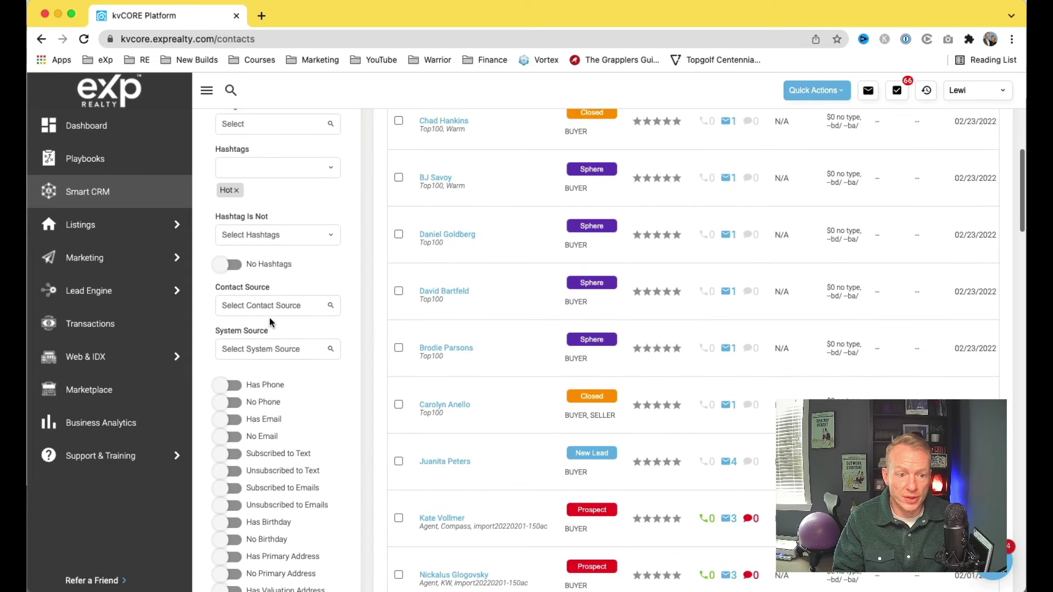
pyautogui.scroll(-5, 265, 377)
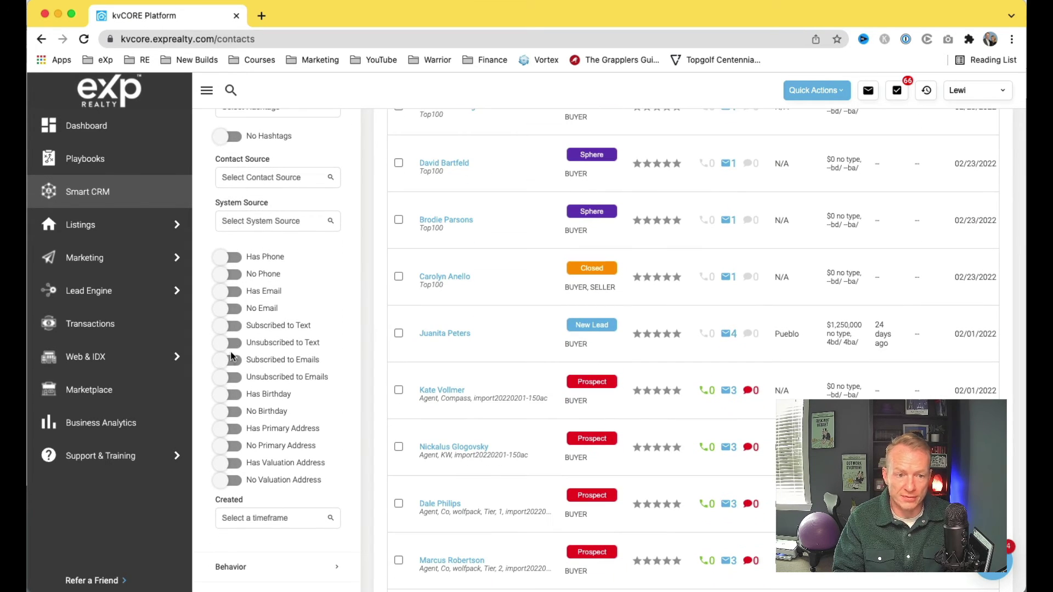
pyautogui.scroll(-7, 242, 406)
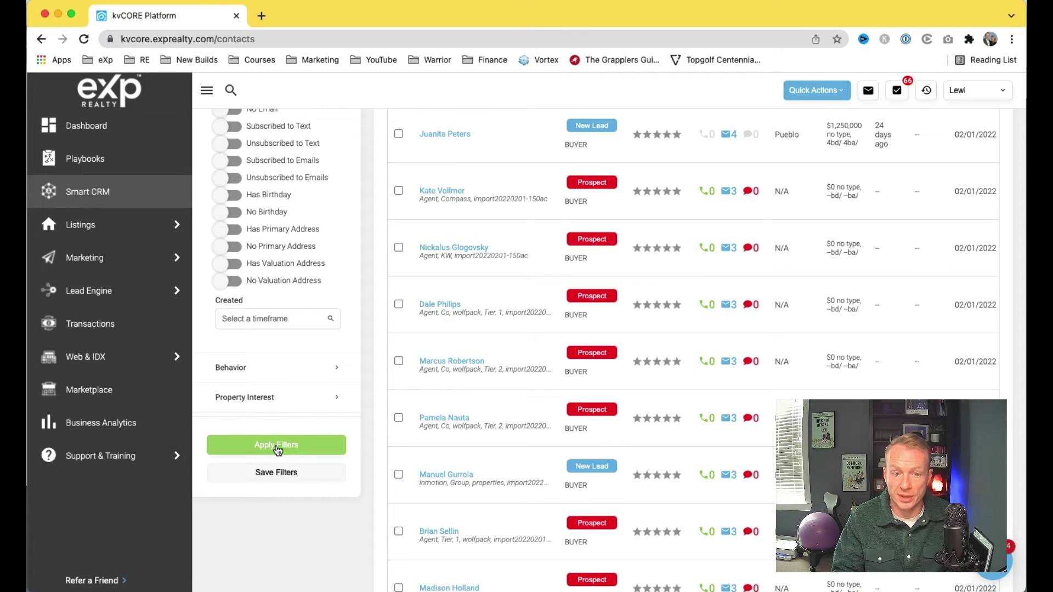
# Apply the Hot buyer/seller filter to the contact list
pyautogui.click(277, 446)
pyautogui.scroll(3, 490, 353)
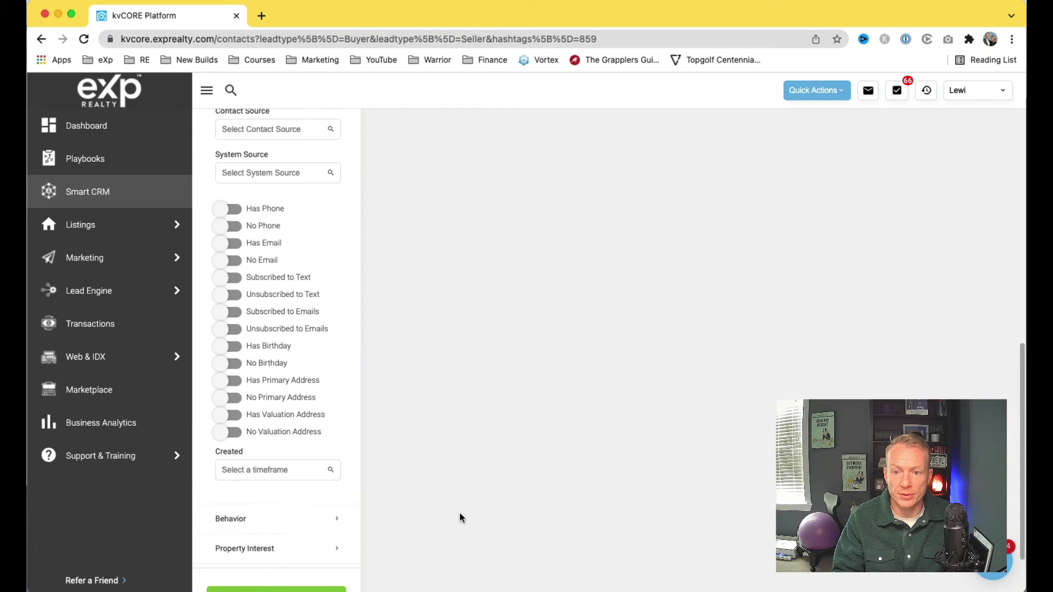
pyautogui.scroll(10, 461, 515)
pyautogui.scroll(-8, 365, 425)
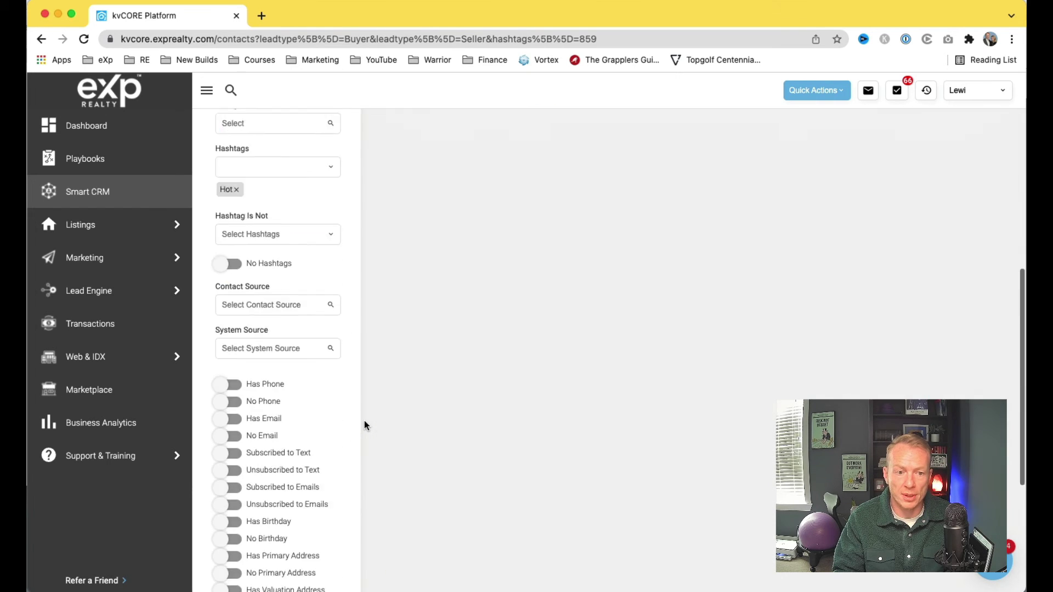
pyautogui.scroll(-4, 364, 425)
# Save the filter as 'Hot Leads' with Pin as Quick Link turned on
pyautogui.click(273, 551)
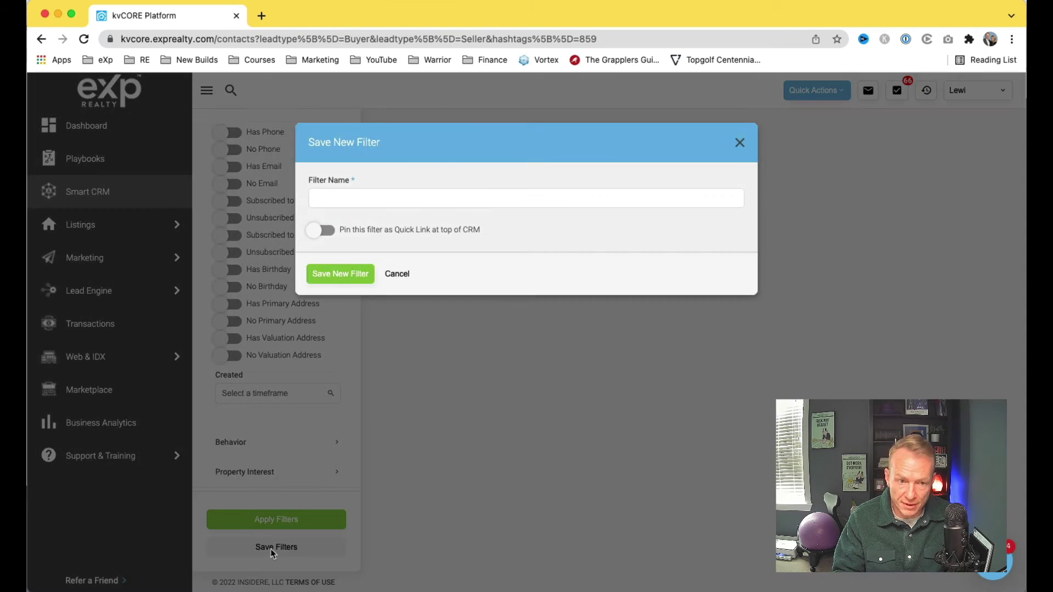
pyautogui.click(354, 200)
pyautogui.write('Hot Leads')
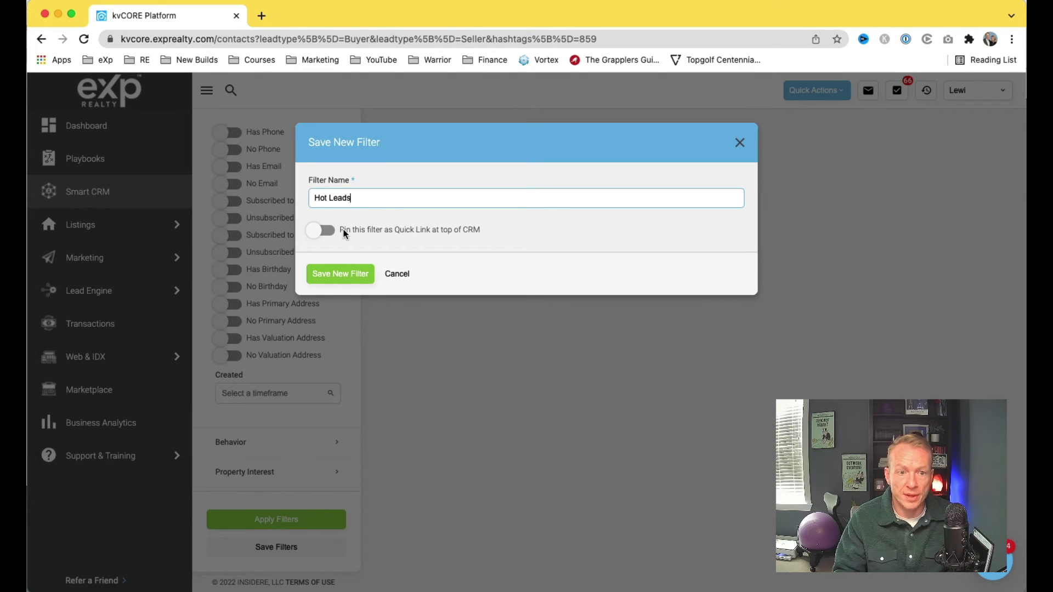
pyautogui.click(330, 235)
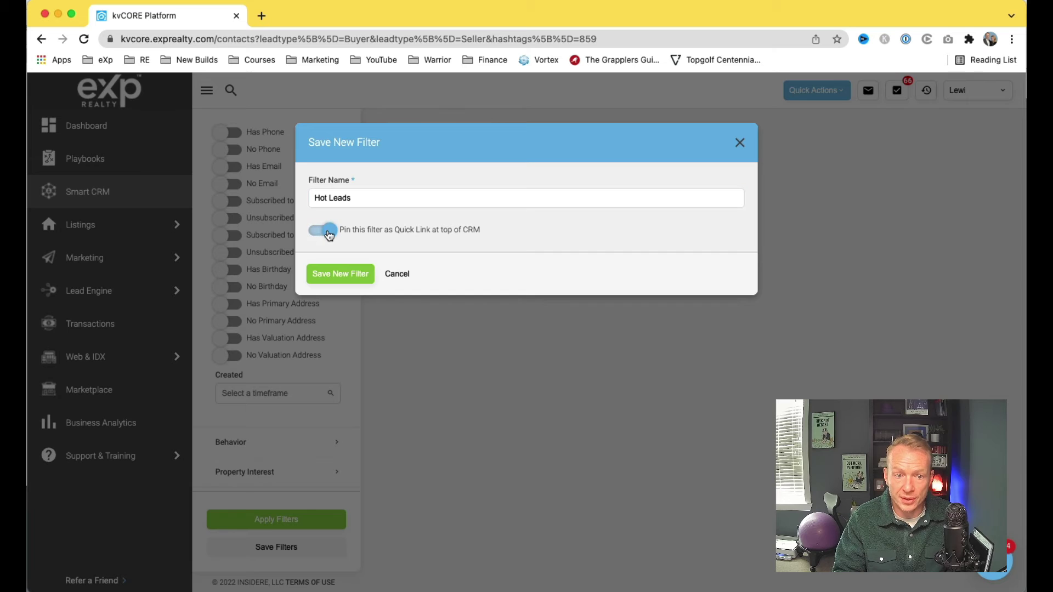
pyautogui.click(350, 283)
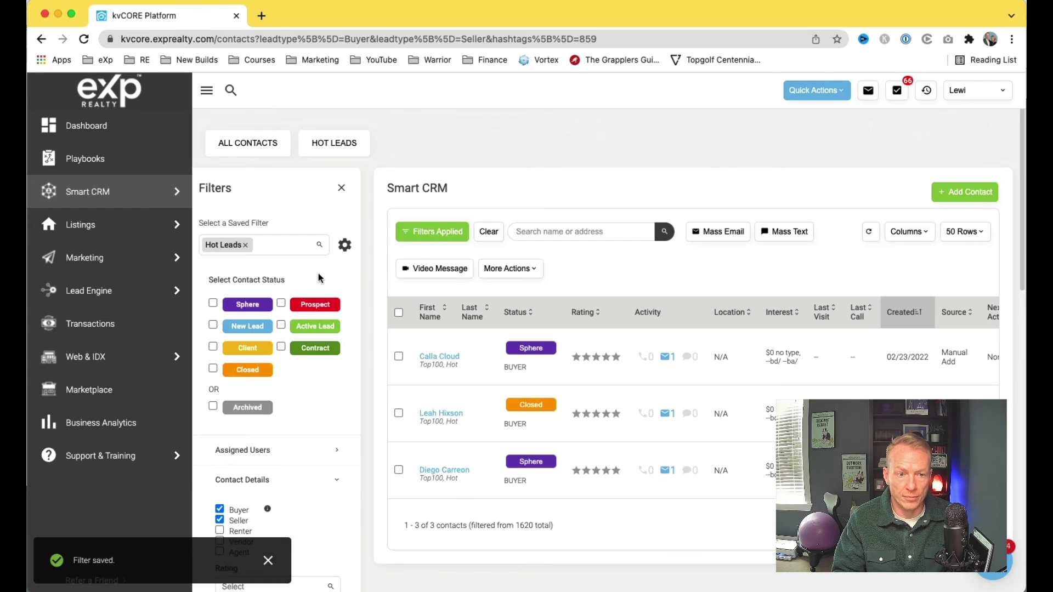
# Show the three Hot Leads contacts via the quick link, then via the saved-filter search from All Contacts
pyautogui.click(341, 189)
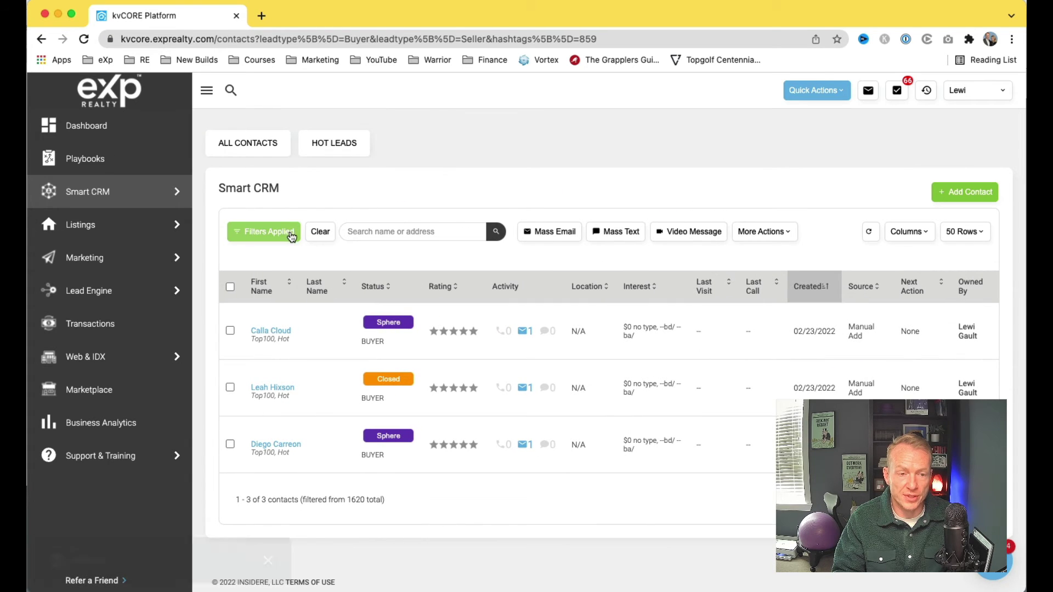
pyautogui.click(347, 153)
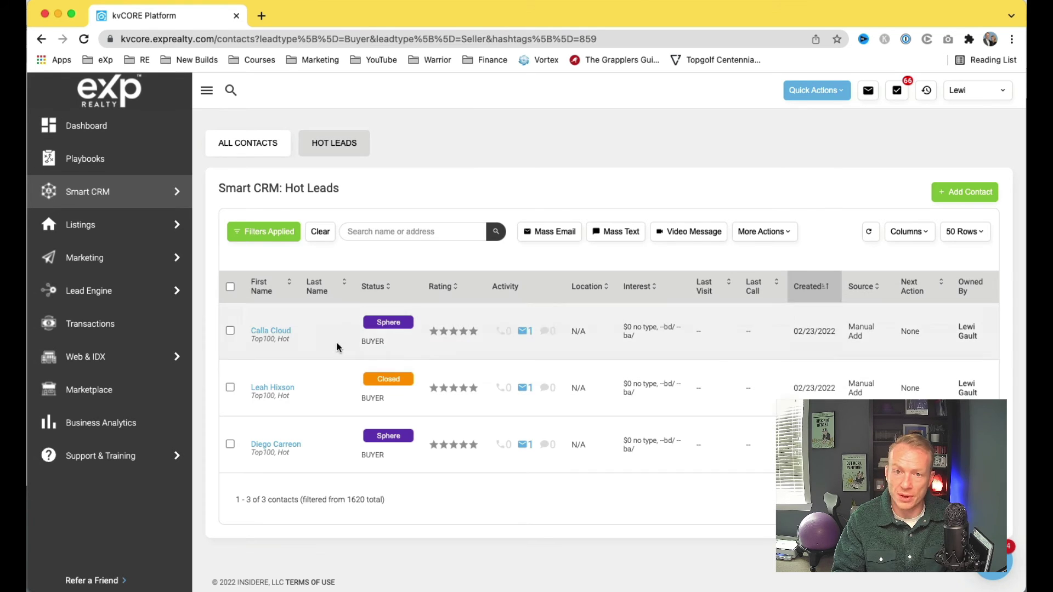
pyautogui.click(270, 233)
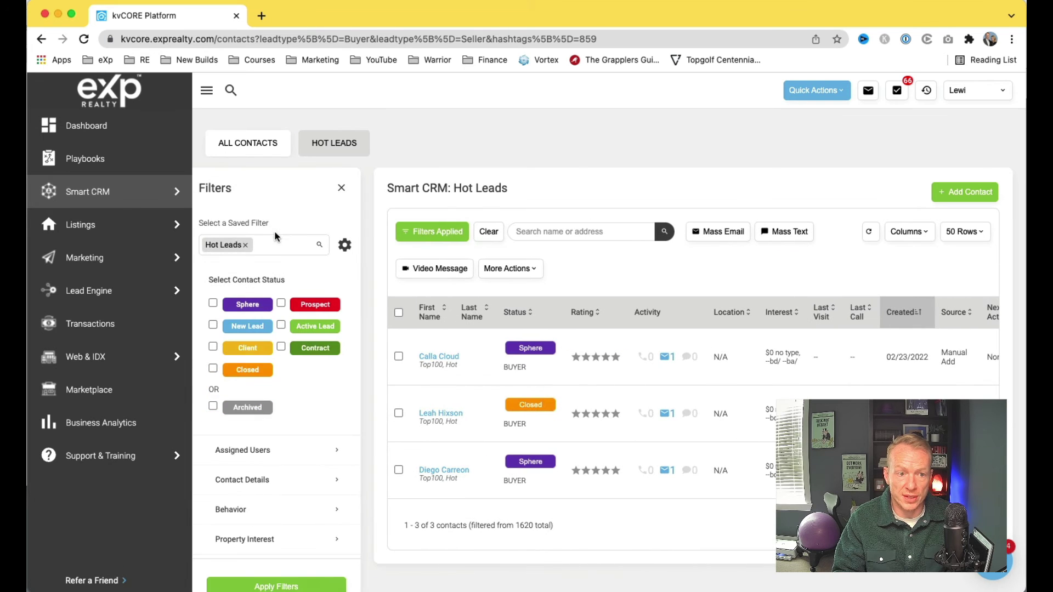
pyautogui.click(316, 244)
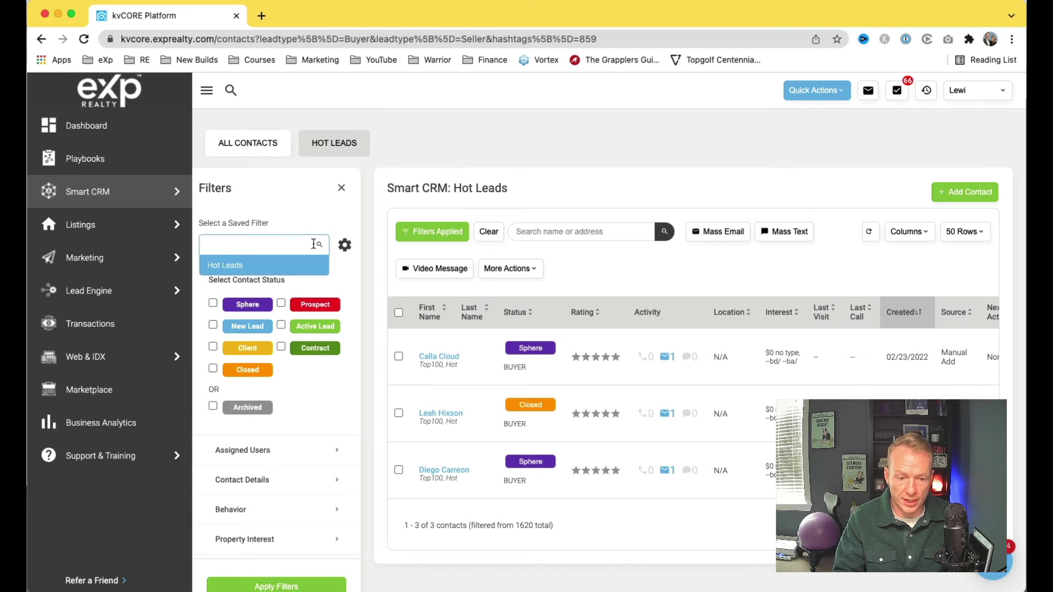
pyautogui.click(270, 143)
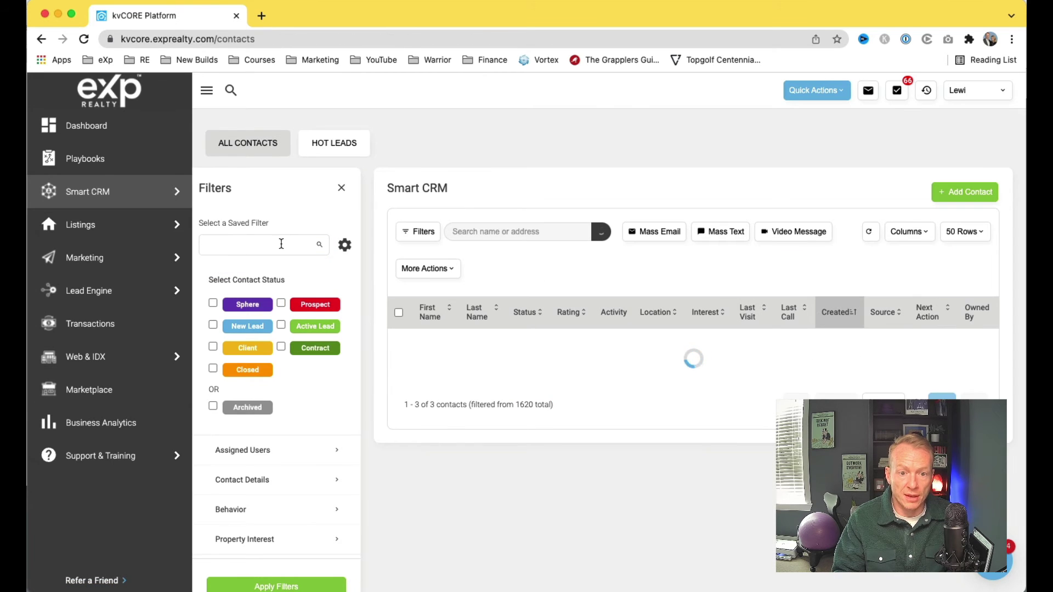
pyautogui.click(280, 243)
pyautogui.write('hot lead')
pyautogui.press('Return')
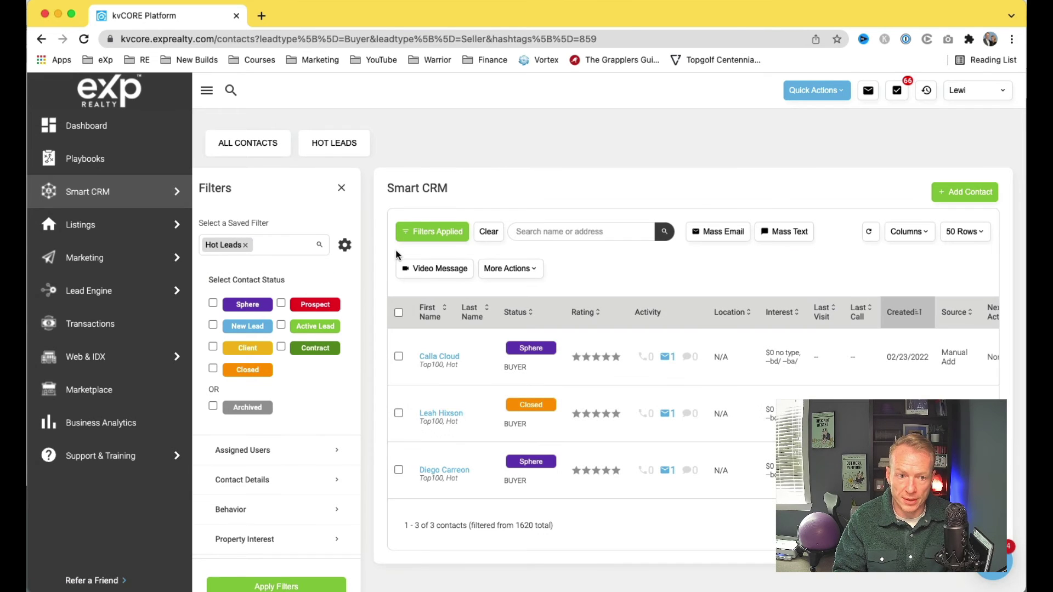
# Close the Filters panel, leaving the 3-of-1620 Hot Leads list on screen
pyautogui.click(341, 190)
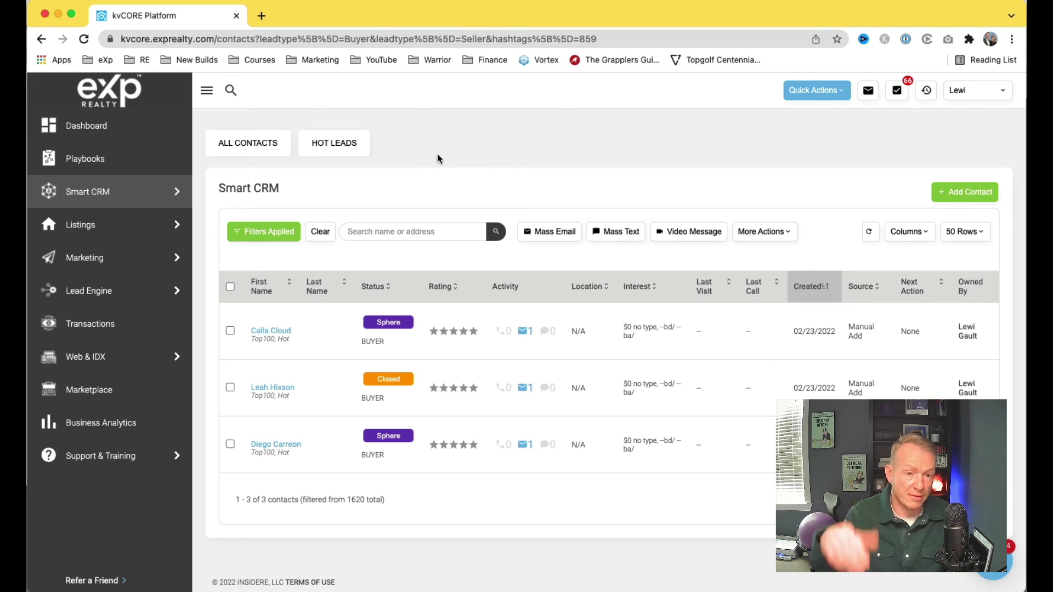
pyautogui.click(230, 287)
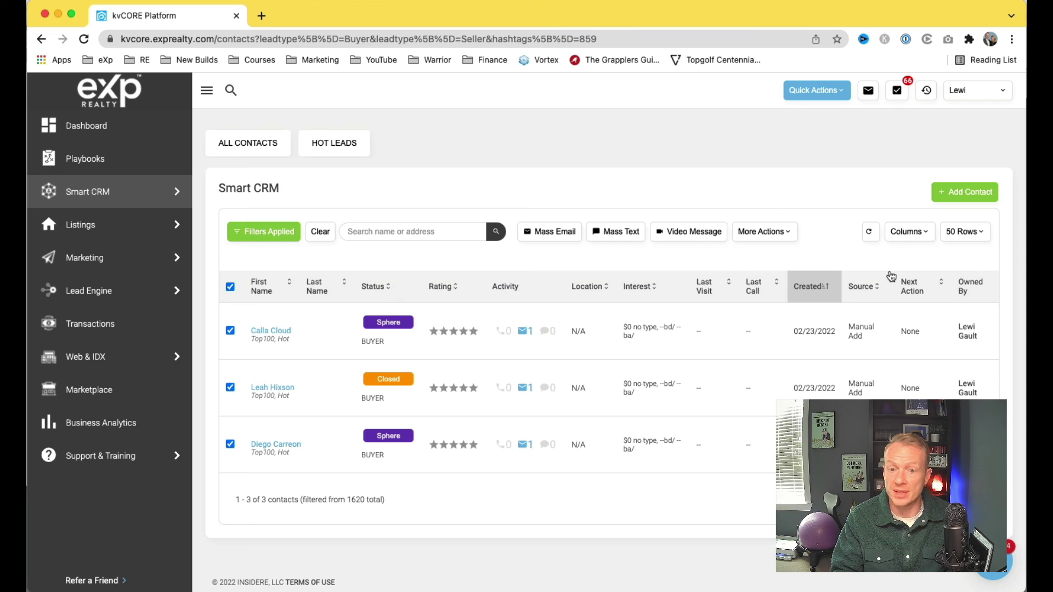
pyautogui.click(238, 291)
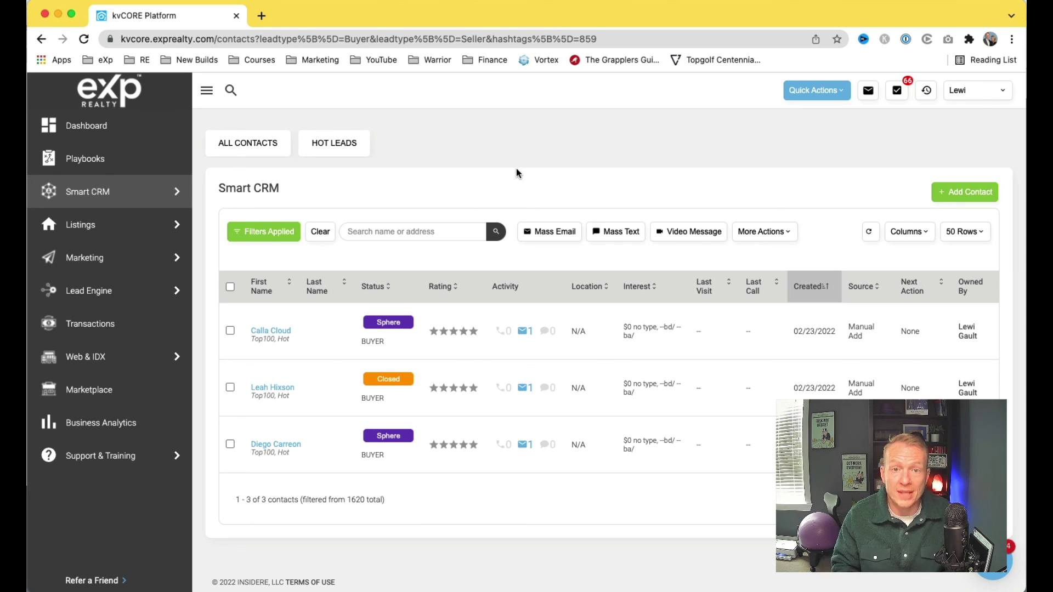